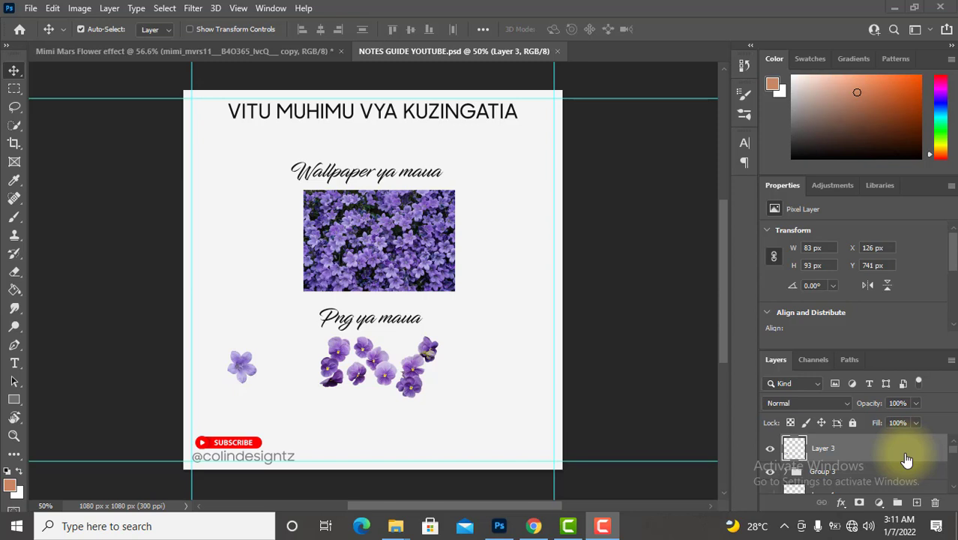
Step: Bring Photoshop forward and switch to the 'Mimi Mars Flower effect' portrait document
{"action": "left_click", "coordinate": [726, 327]}
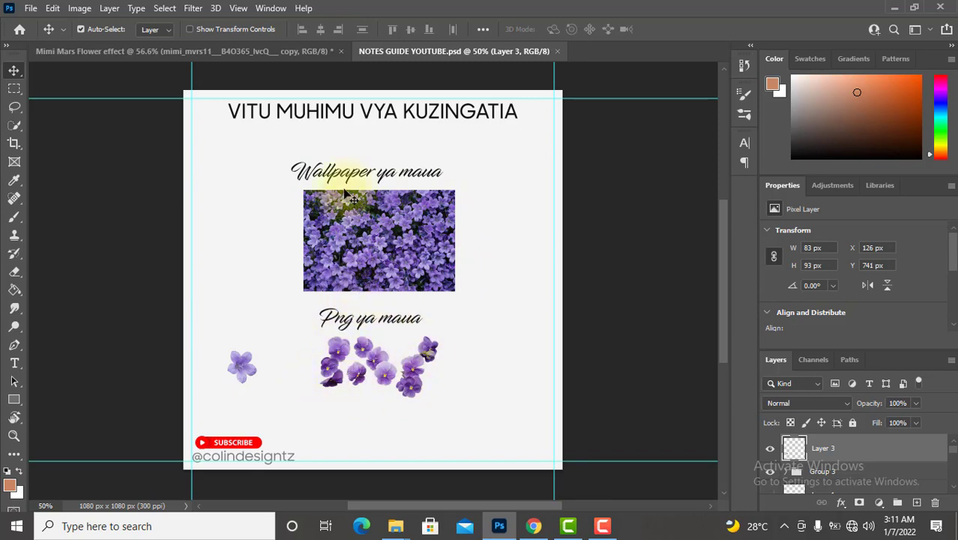
{"action": "left_click", "coordinate": [270, 58]}
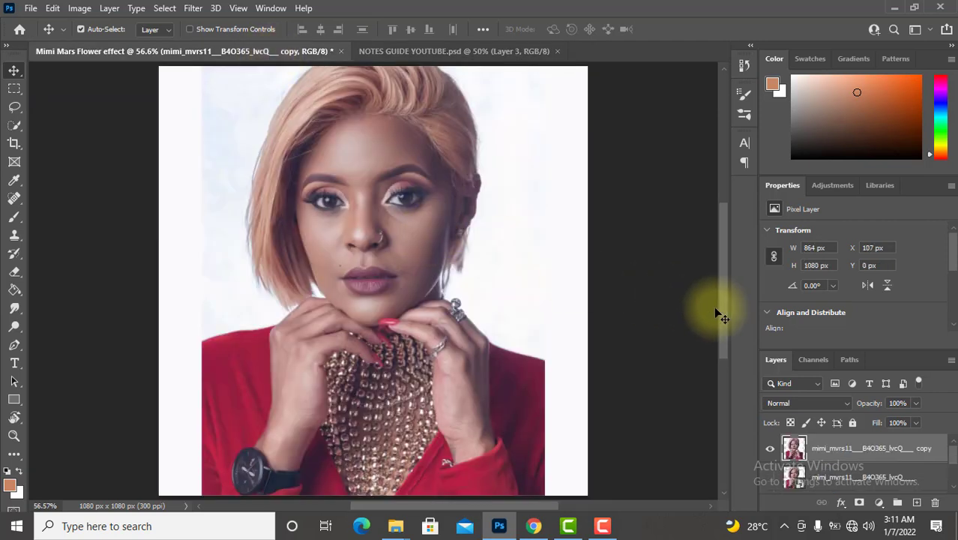
{"action": "scroll", "coordinate": [954, 465], "scroll_direction": "down", "scroll_amount": 1}
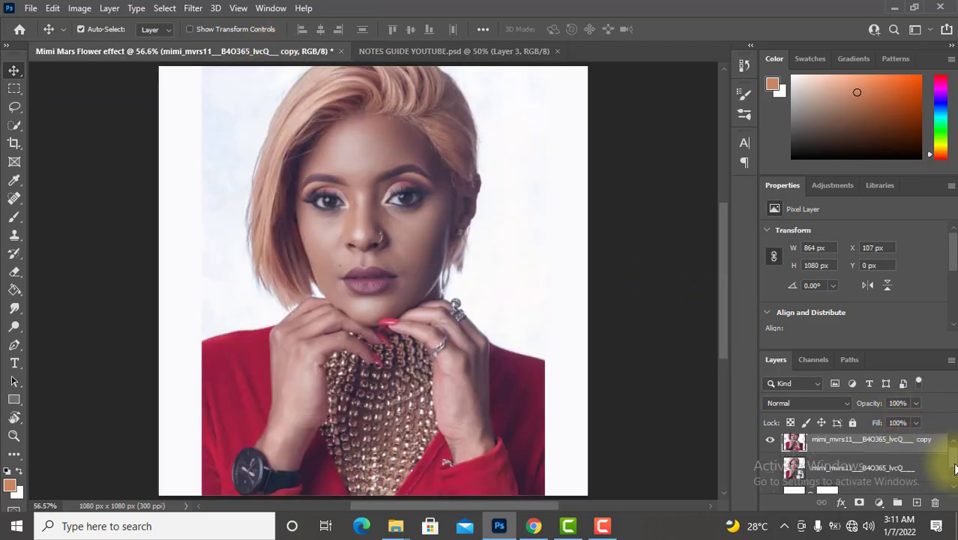
{"action": "scroll", "coordinate": [954, 465], "scroll_direction": "up", "scroll_amount": 1}
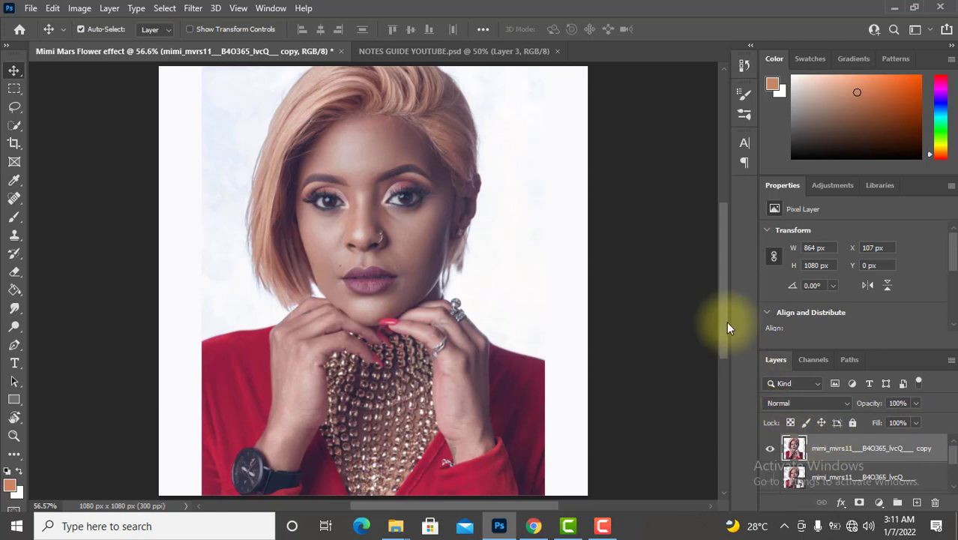
{"action": "left_click_drag", "start_coordinate": [726, 321], "coordinate": [725, 320]}
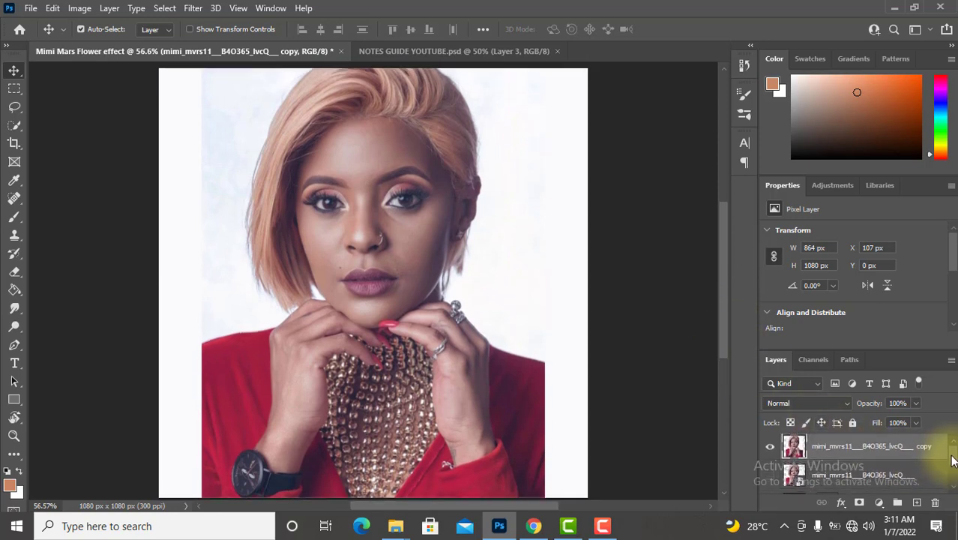
Step: Set up the Pen tool in Shape mode with black as the foreground colour
{"action": "left_click", "coordinate": [18, 347]}
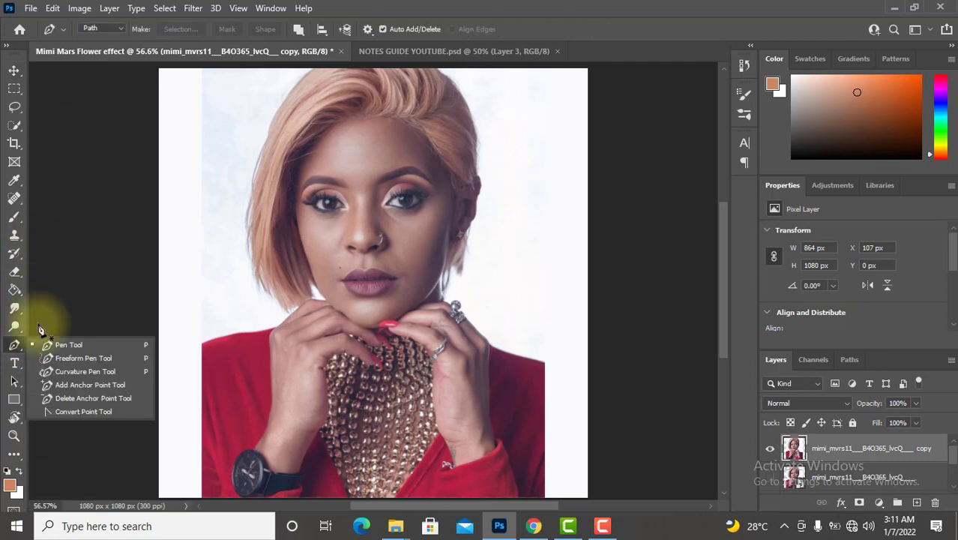
{"action": "left_click", "coordinate": [19, 472]}
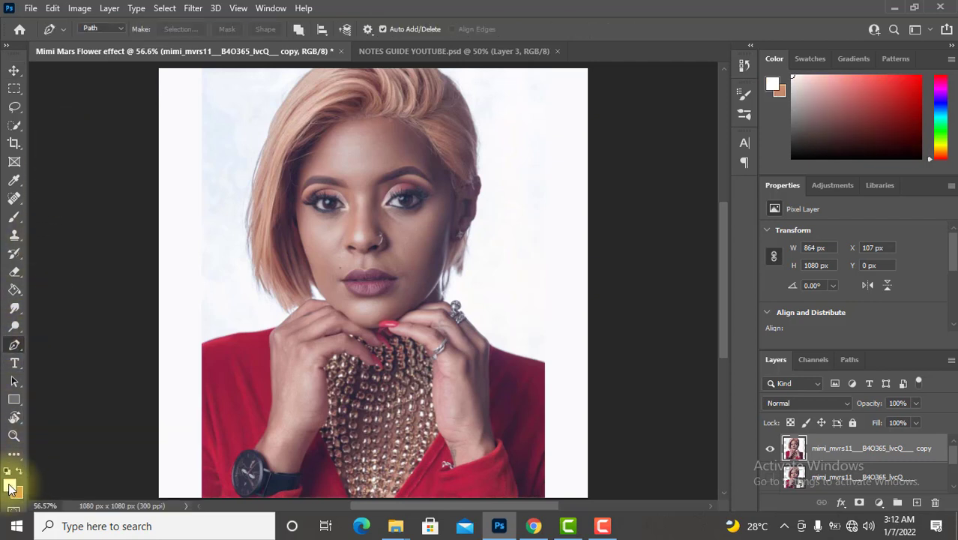
{"action": "left_click", "coordinate": [11, 487]}
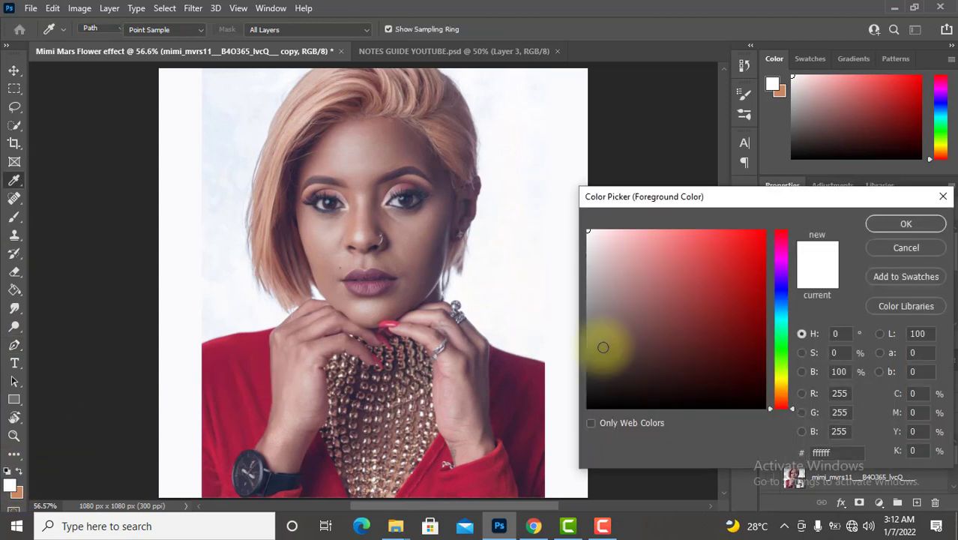
{"action": "left_click_drag", "start_coordinate": [609, 394], "coordinate": [583, 411]}
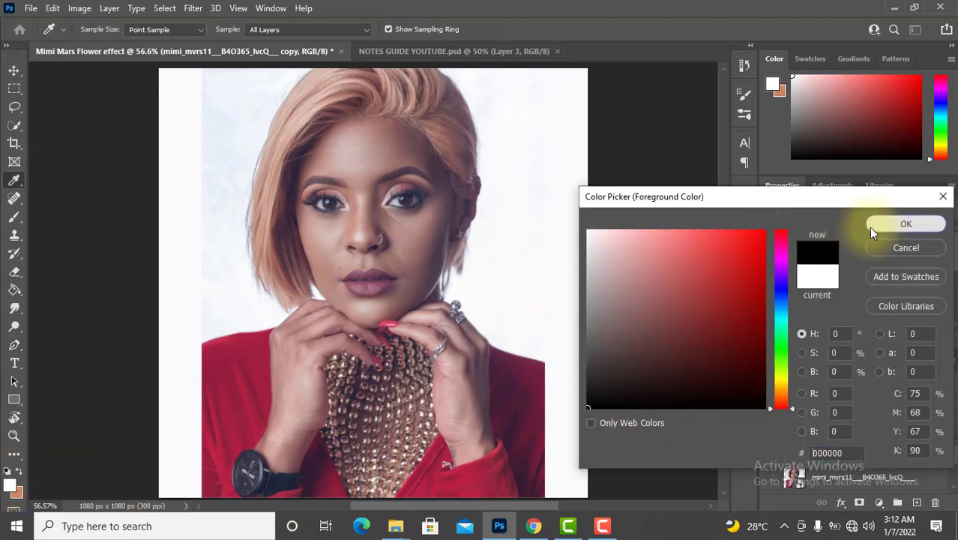
{"action": "key", "text": "Return"}
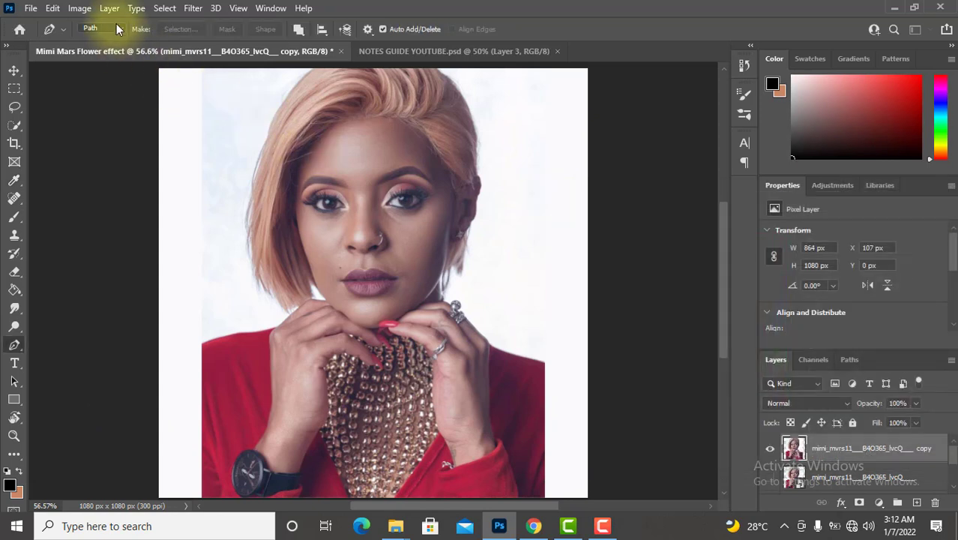
{"action": "left_click", "coordinate": [118, 29]}
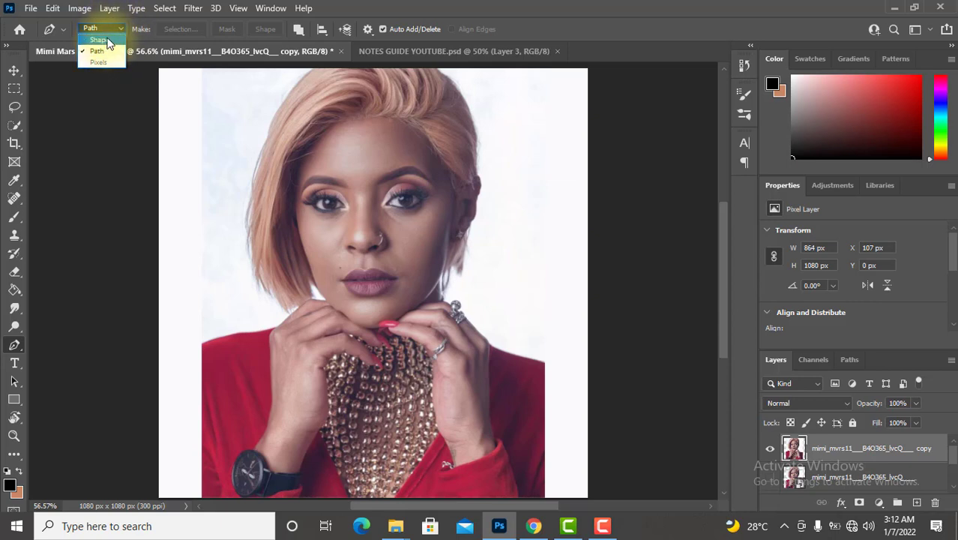
{"action": "left_click", "coordinate": [98, 40]}
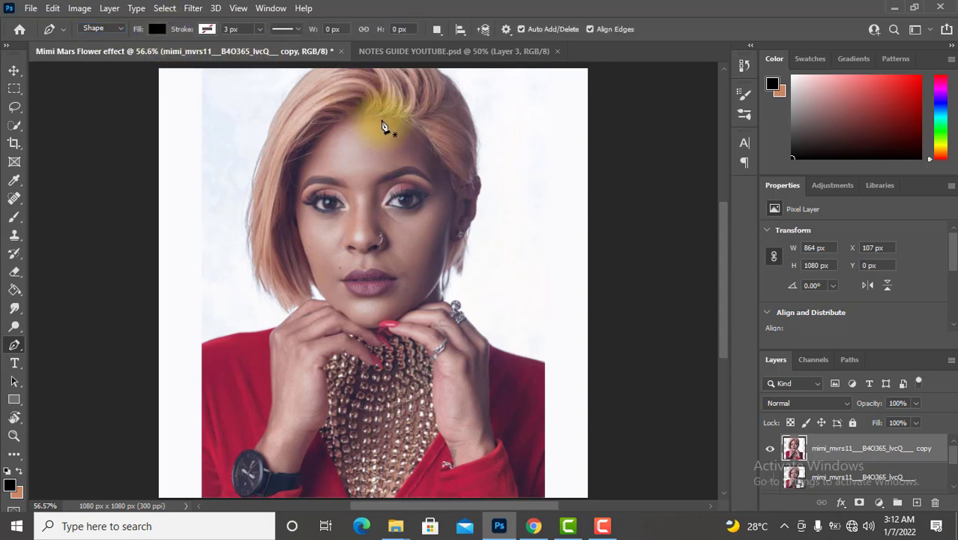
Step: Zoom to 100% and start the pen shape at the hairline, curving down the forehead to between the eyes
{"action": "key", "text": "ctrl+plus"}
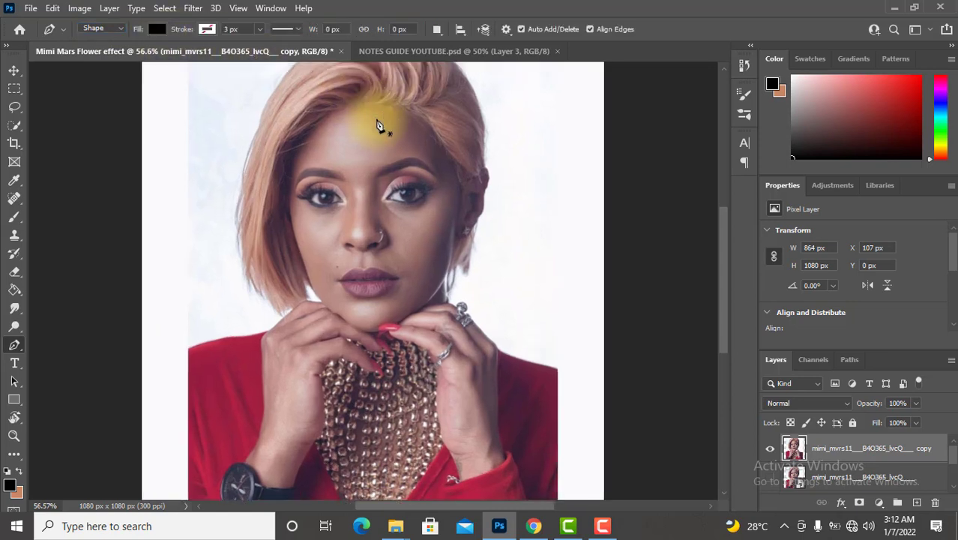
{"action": "left_click_drag", "start_coordinate": [724, 263], "coordinate": [725, 249]}
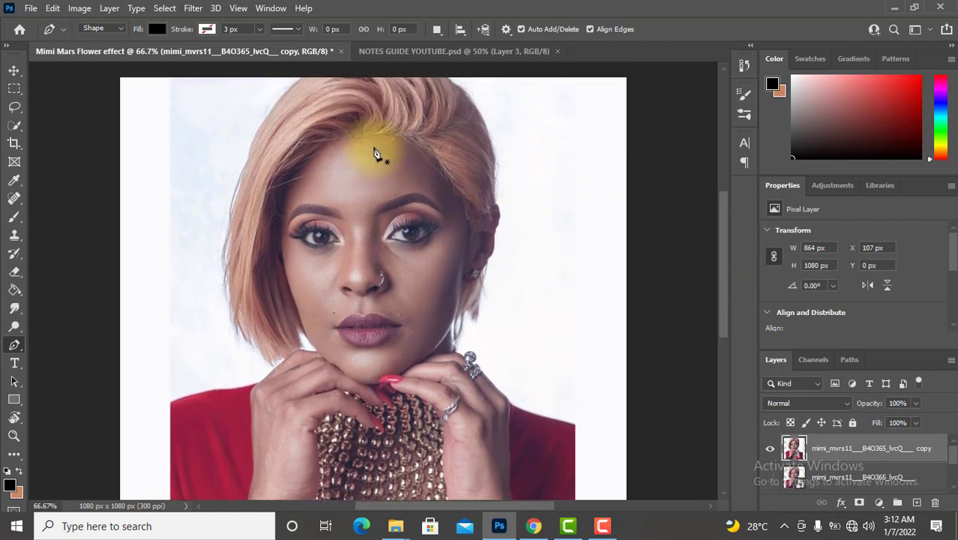
{"action": "key", "text": "ctrl+plus"}
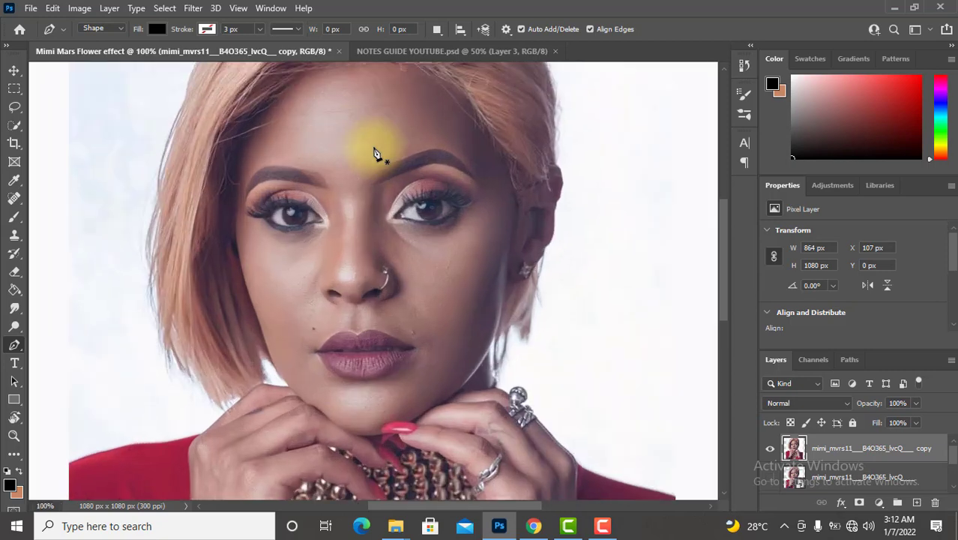
{"action": "left_click_drag", "start_coordinate": [723, 243], "coordinate": [722, 226]}
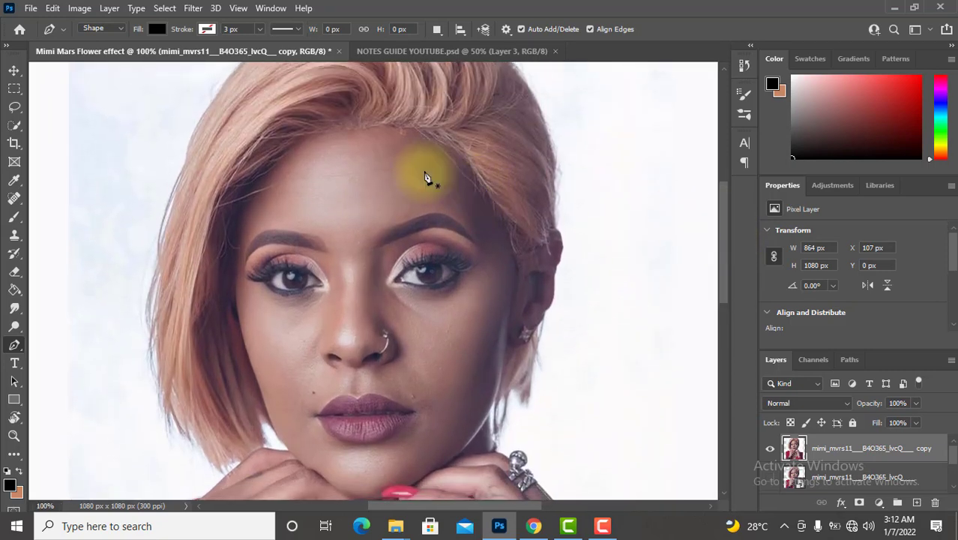
{"action": "left_click", "coordinate": [376, 125]}
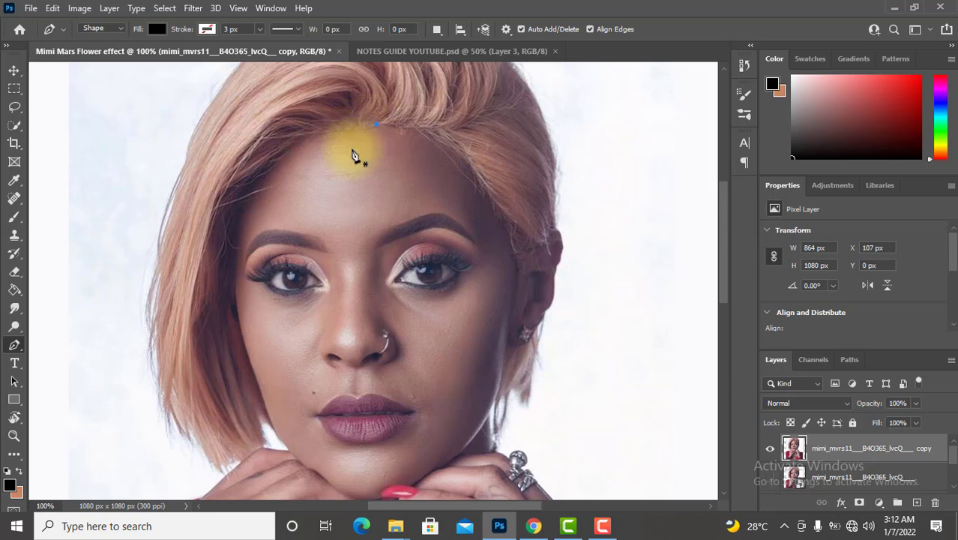
{"action": "left_click_drag", "start_coordinate": [346, 180], "coordinate": [347, 224]}
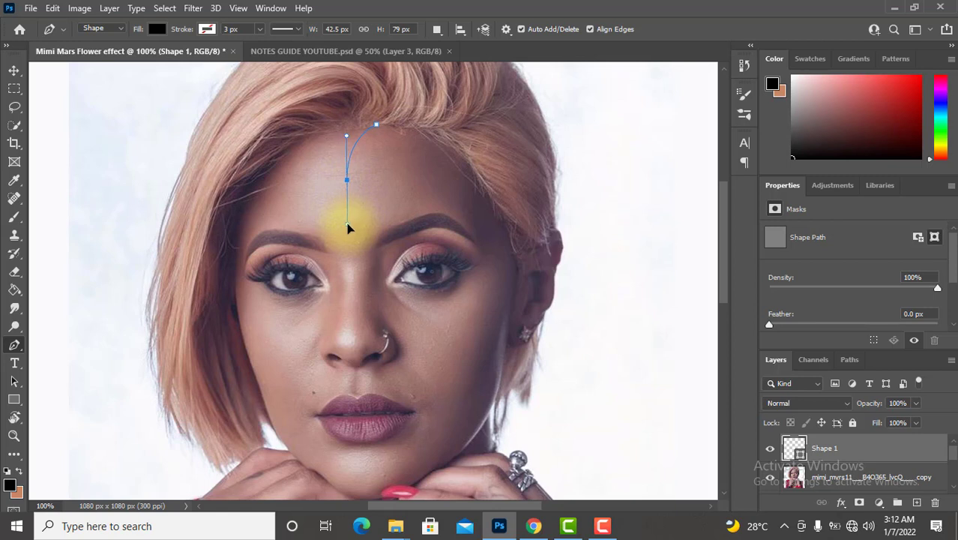
{"action": "left_click", "coordinate": [351, 270]}
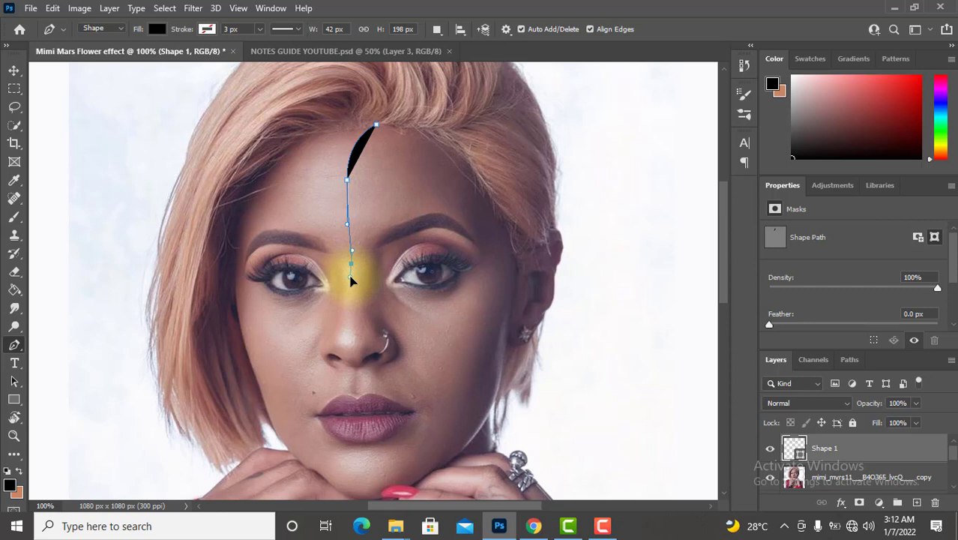
{"action": "left_click_drag", "start_coordinate": [351, 279], "coordinate": [350, 276]}
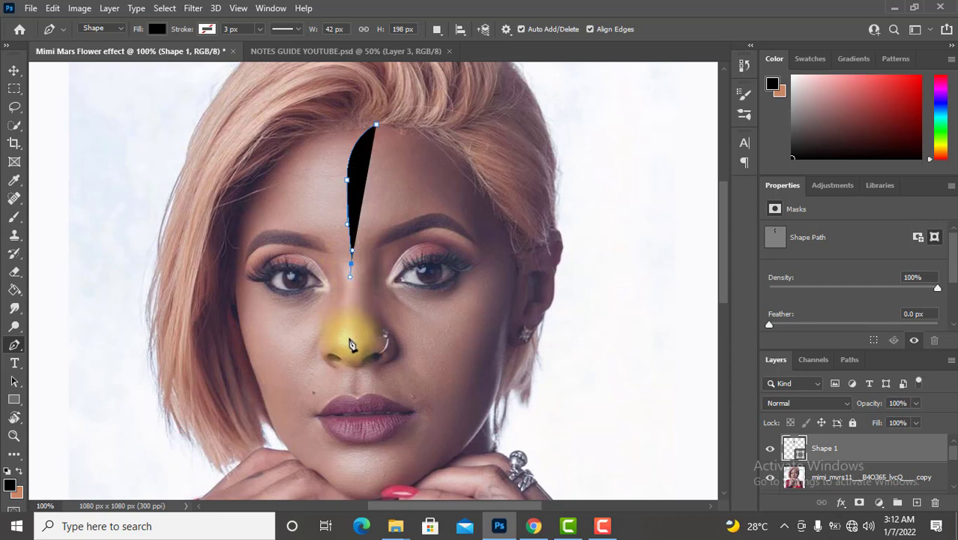
Step: Continue the shape down the nose and upper lip to the chin, widening its bottom to the right
{"action": "left_click_drag", "start_coordinate": [348, 333], "coordinate": [351, 348]}
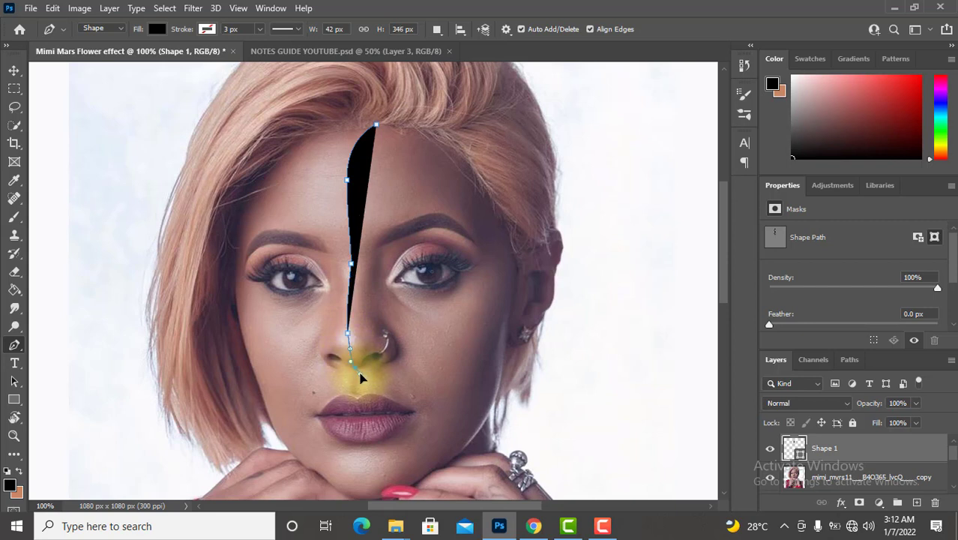
{"action": "left_click_drag", "start_coordinate": [360, 375], "coordinate": [362, 442]}
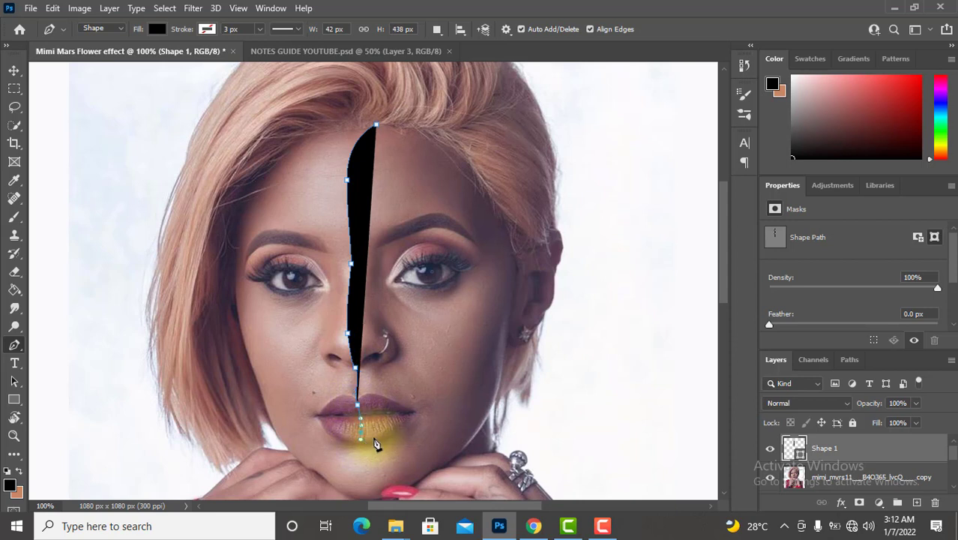
{"action": "mouse_move", "coordinate": [724, 283]}
{"action": "left_mouse_down"}
{"action": "mouse_move", "coordinate": [726, 302]}
{"action": "mouse_move", "coordinate": [648, 317]}
{"action": "left_mouse_up"}
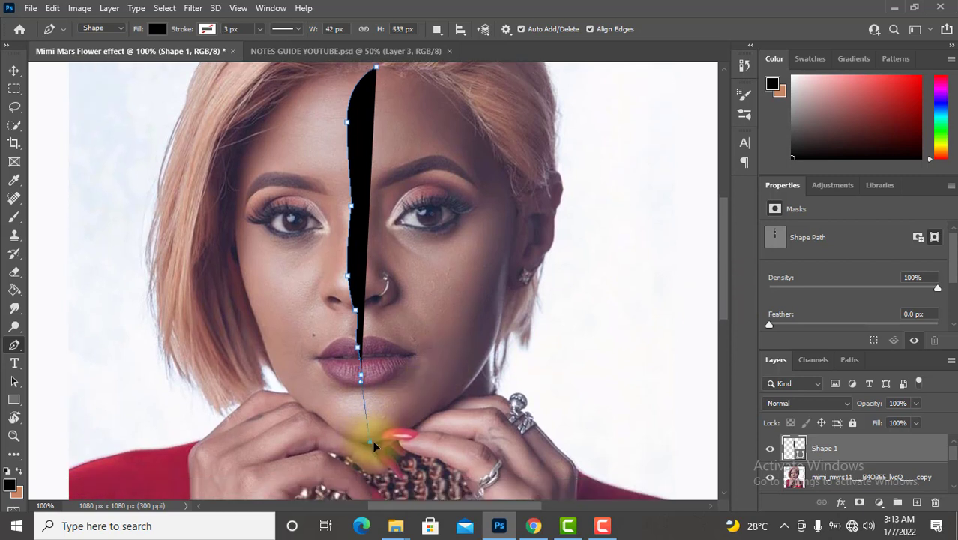
{"action": "left_click_drag", "start_coordinate": [361, 440], "coordinate": [381, 445]}
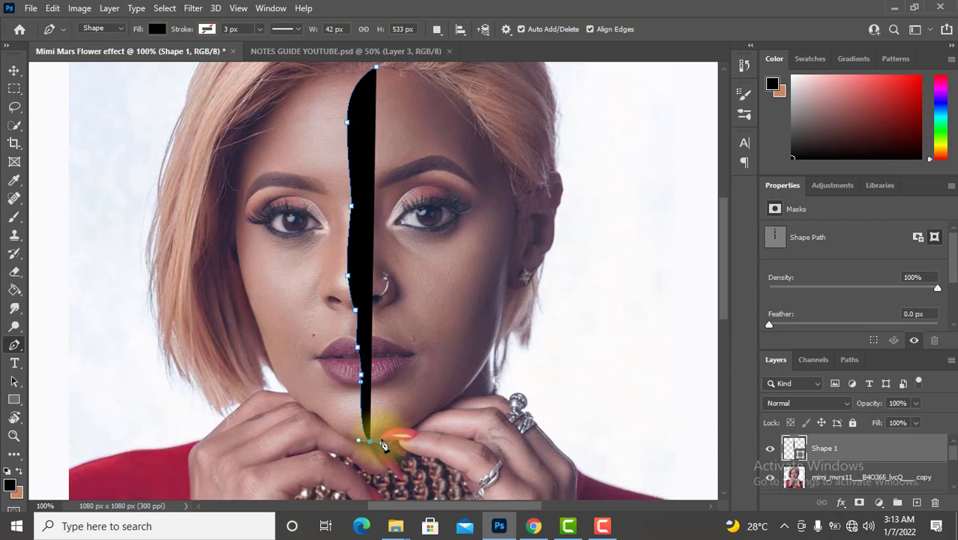
{"action": "left_click", "coordinate": [381, 440]}
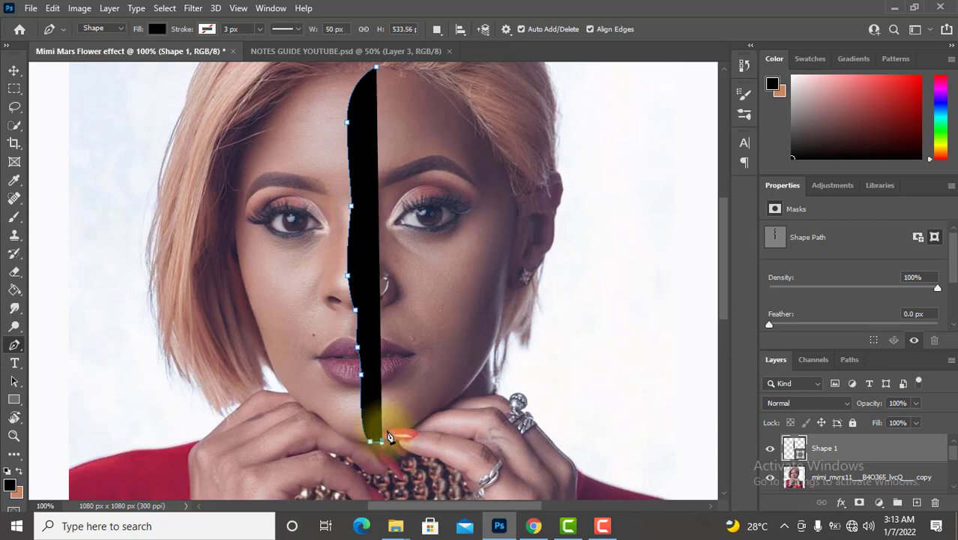
{"action": "left_click", "coordinate": [396, 433]}
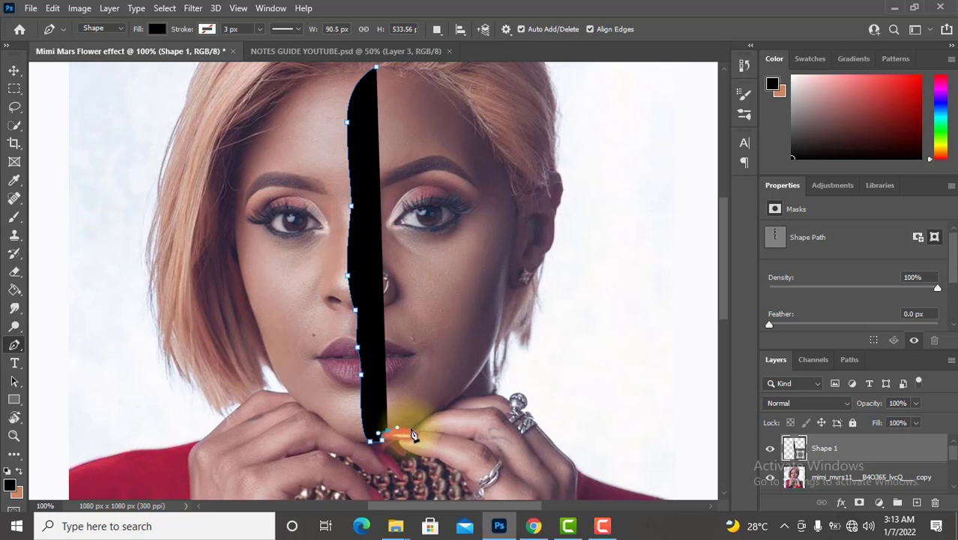
Step: Extend the shape's bottom rightward and curve it up along the right jawline
{"action": "left_click", "coordinate": [410, 429]}
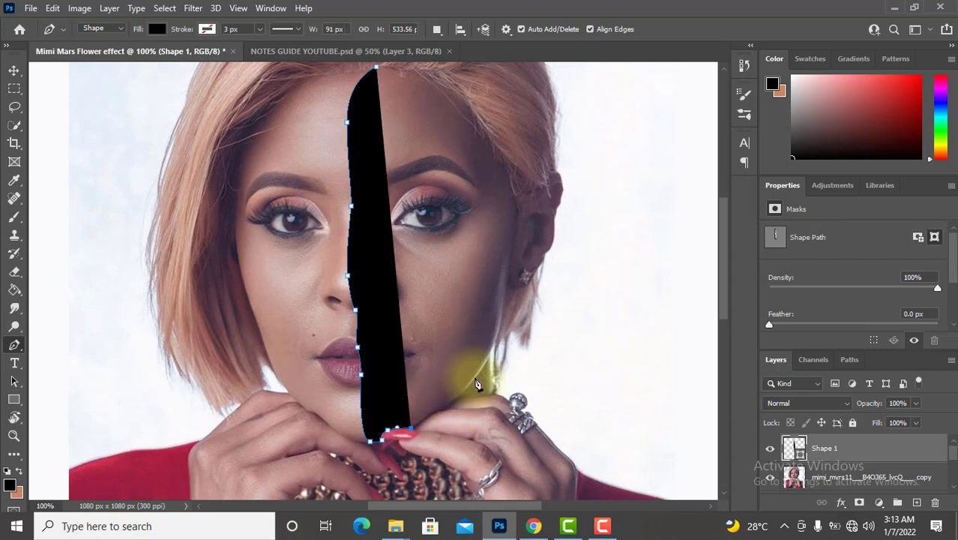
{"action": "left_click", "coordinate": [475, 378]}
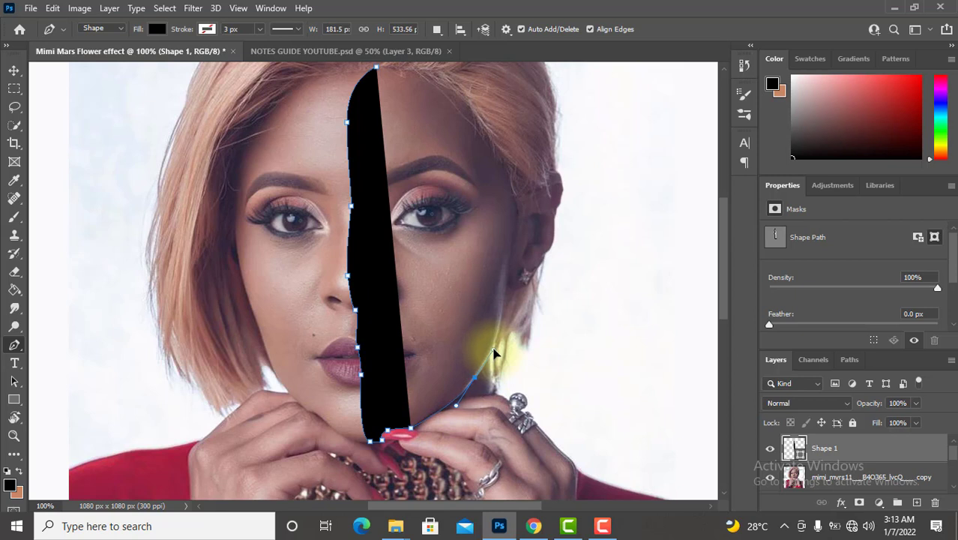
{"action": "left_click", "coordinate": [491, 350]}
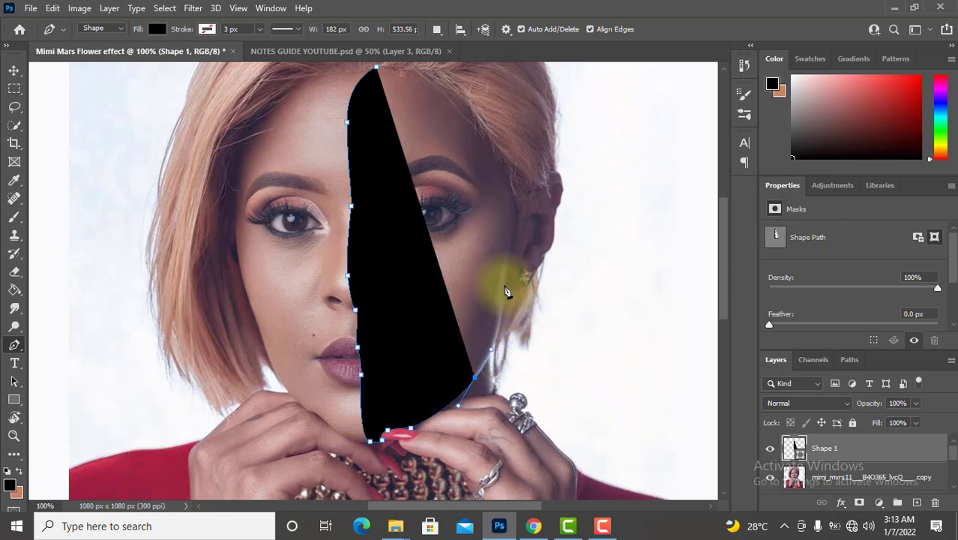
{"action": "left_click_drag", "start_coordinate": [508, 281], "coordinate": [513, 246]}
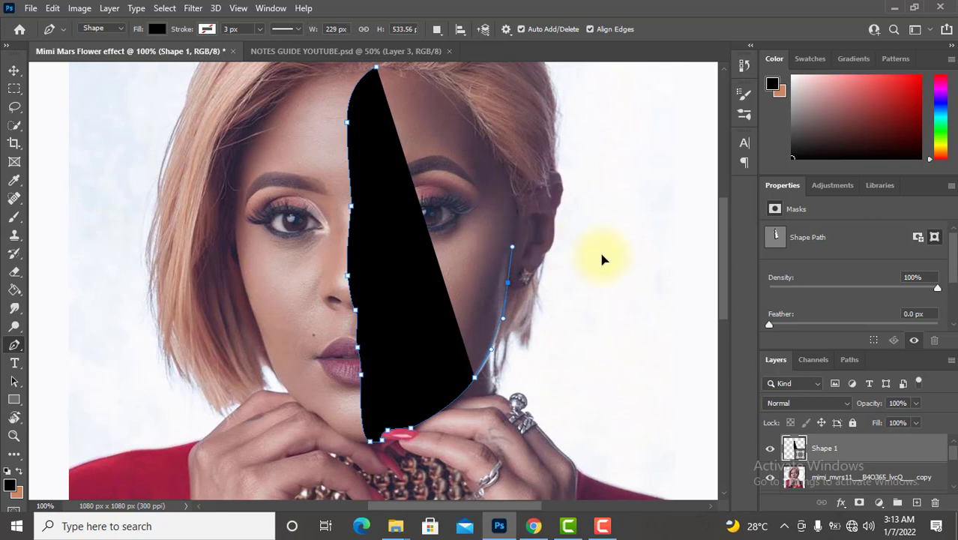
{"action": "left_click_drag", "start_coordinate": [722, 268], "coordinate": [718, 244]}
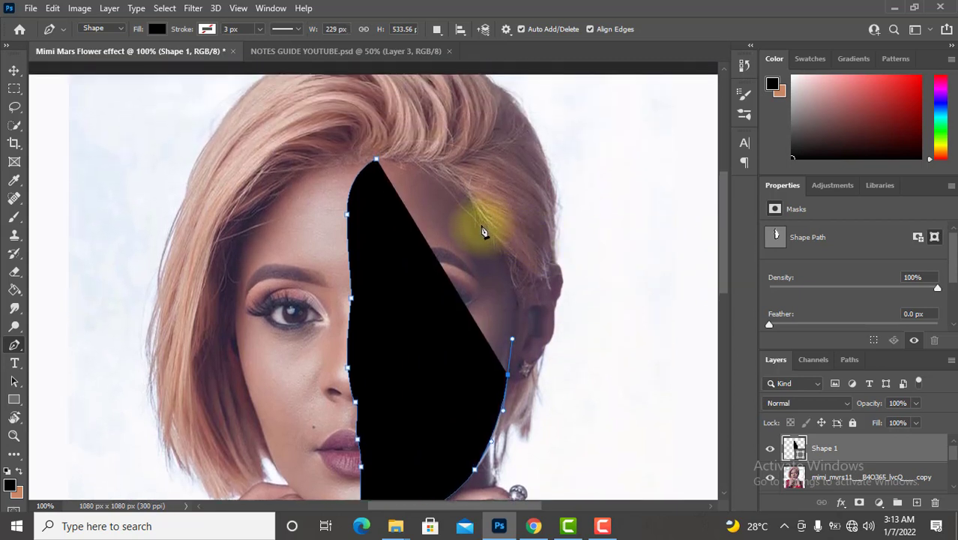
Step: Add a curved point up the right temple and close the shape at its top anchor, smoothing the top curve
{"action": "left_click_drag", "start_coordinate": [480, 223], "coordinate": [454, 192]}
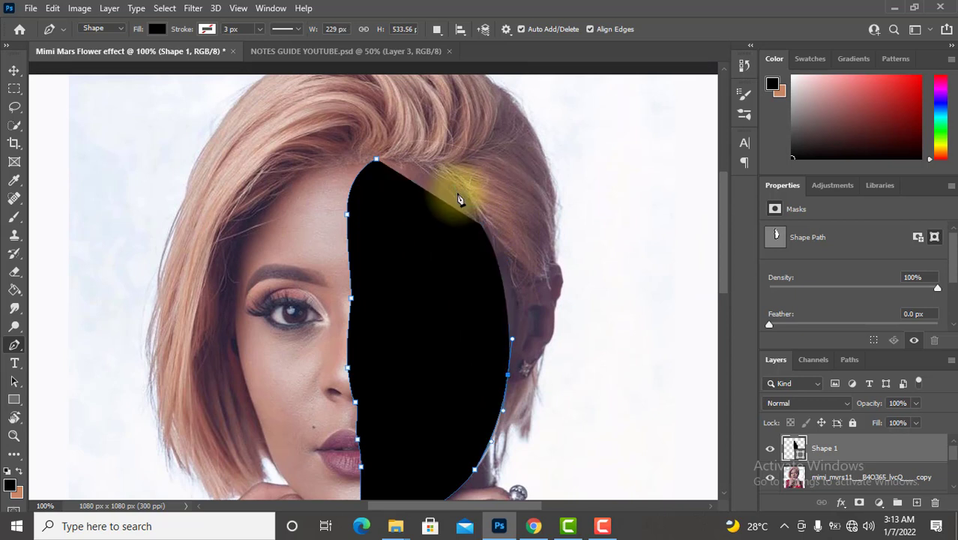
{"action": "key", "text": "ctrl+z"}
{"action": "left_click_drag", "start_coordinate": [495, 247], "coordinate": [461, 182]}
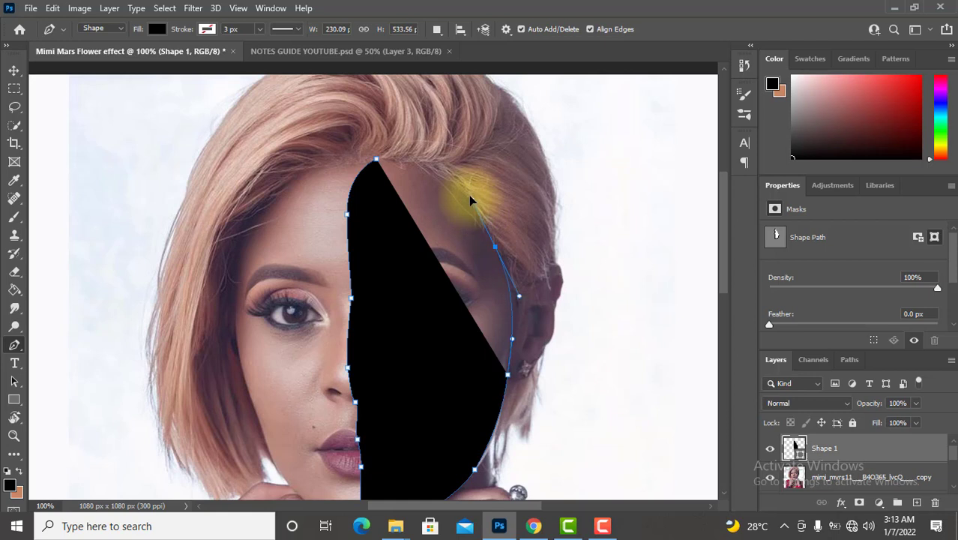
{"action": "left_click", "coordinate": [378, 161]}
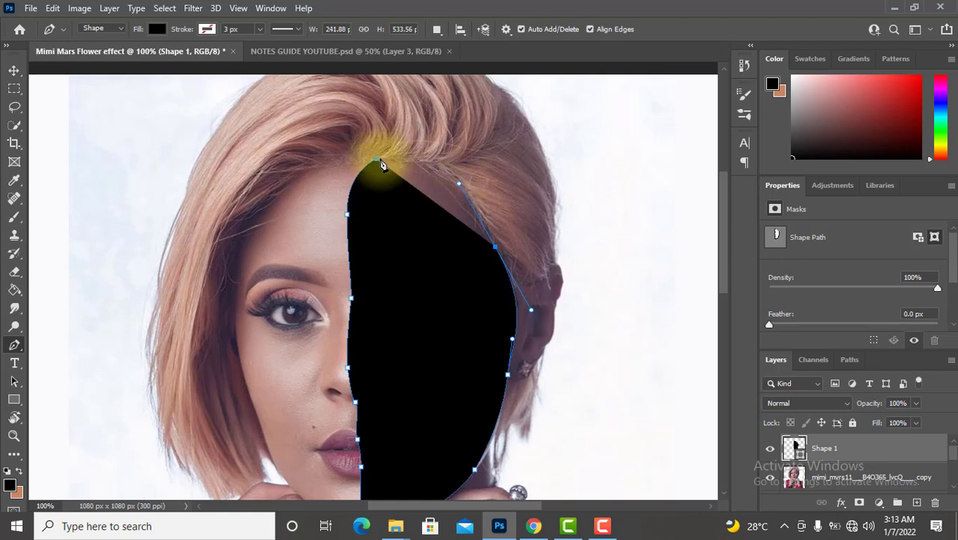
{"action": "left_click_drag", "start_coordinate": [341, 162], "coordinate": [328, 168]}
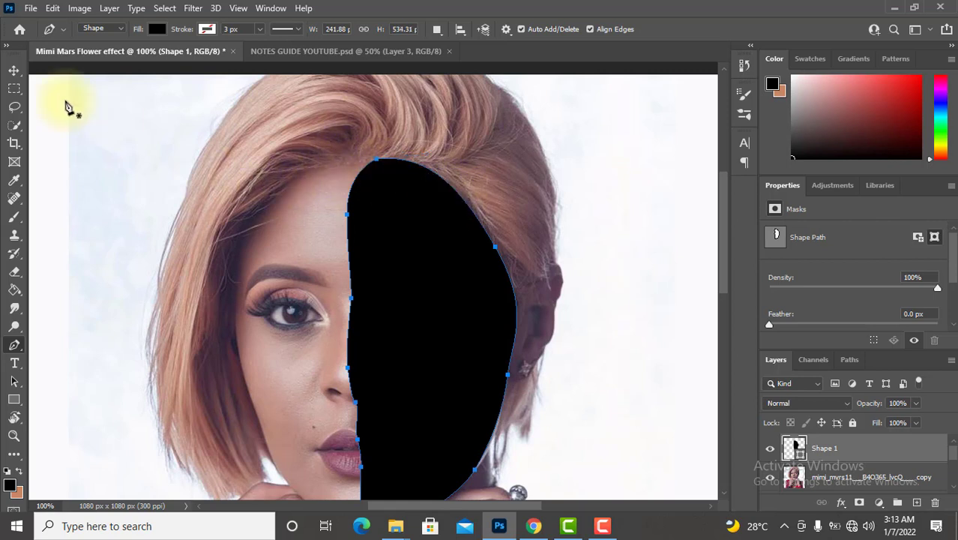
{"action": "left_click", "coordinate": [10, 69]}
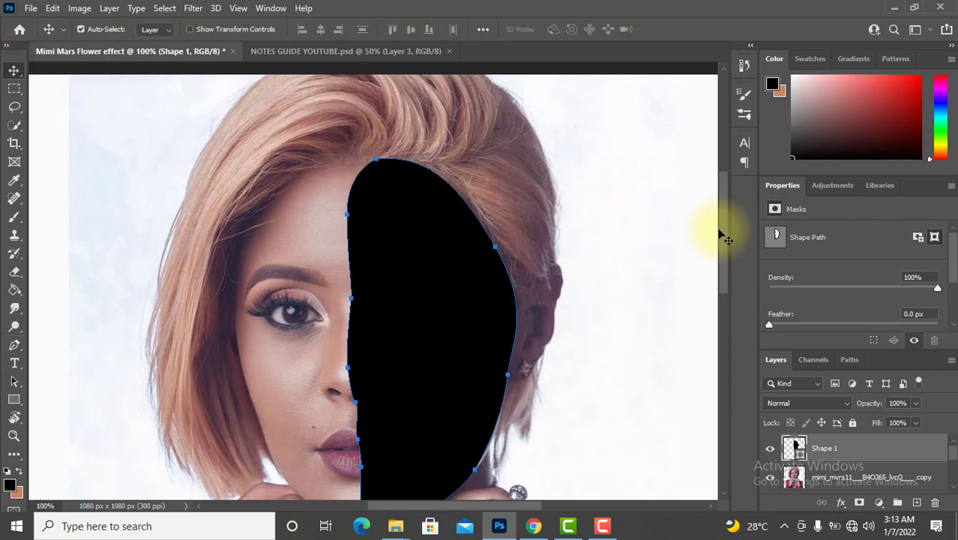
Step: Drag the purple flower wallpaper from the notes guide into the portrait as Layer 1 above Shape 1
{"action": "left_click_drag", "start_coordinate": [720, 235], "coordinate": [725, 286]}
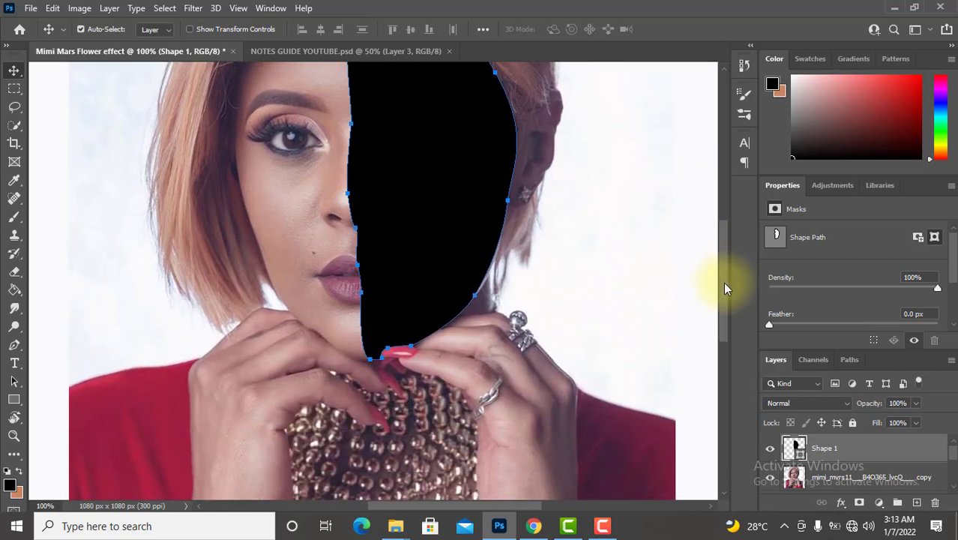
{"action": "left_click", "coordinate": [381, 49]}
{"action": "left_click", "coordinate": [420, 254]}
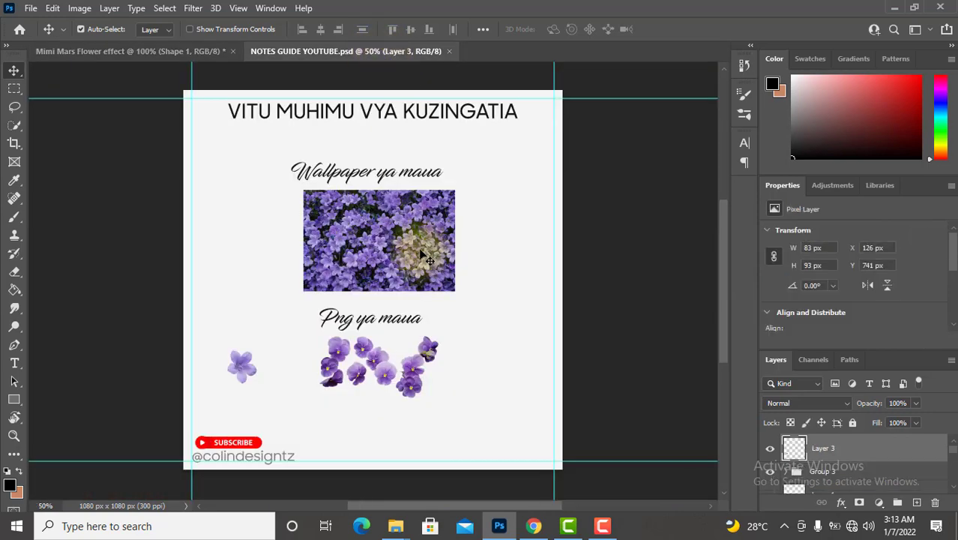
{"action": "mouse_move", "coordinate": [422, 255]}
{"action": "left_mouse_down"}
{"action": "mouse_move", "coordinate": [422, 266]}
{"action": "mouse_move", "coordinate": [180, 58]}
{"action": "left_mouse_up"}
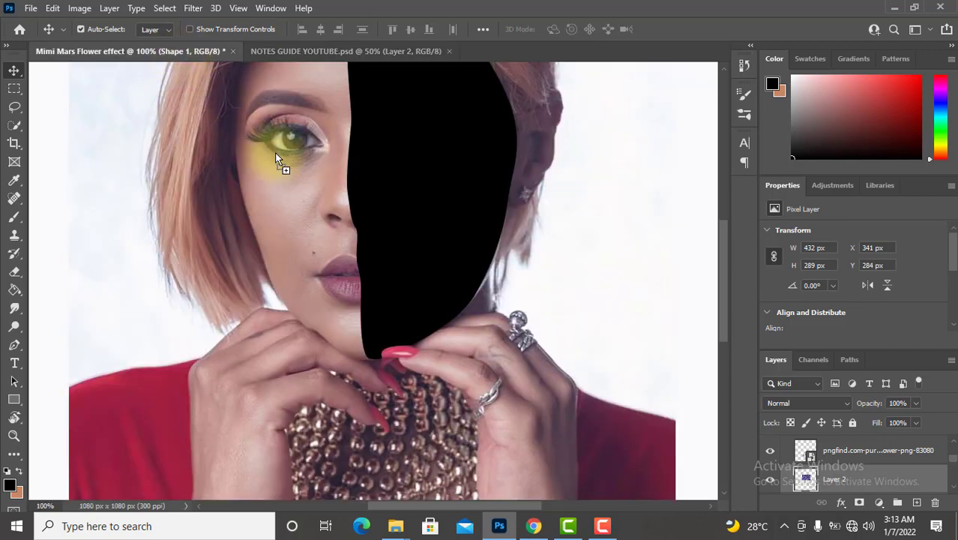
{"action": "mouse_move", "coordinate": [180, 59]}
{"action": "left_mouse_down"}
{"action": "mouse_move", "coordinate": [398, 209]}
{"action": "mouse_move", "coordinate": [451, 213]}
{"action": "left_mouse_up"}
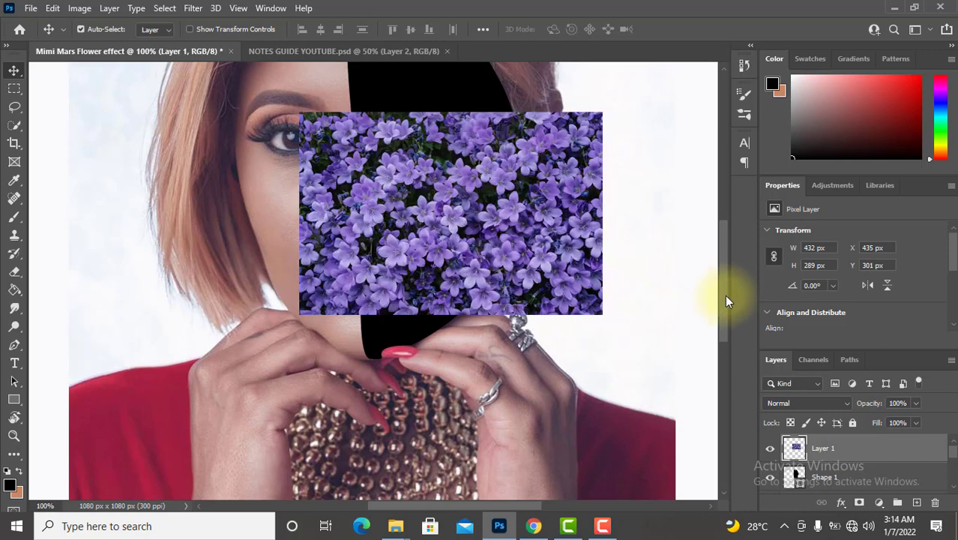
{"action": "left_click_drag", "start_coordinate": [726, 297], "coordinate": [727, 275]}
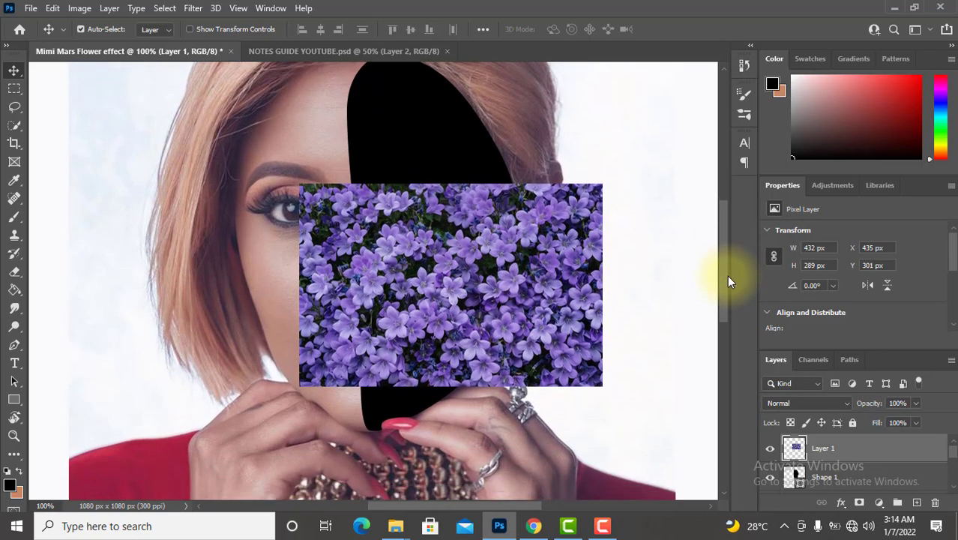
Step: Make Layer 1 a clipping mask on Shape 1 and zoom out to view the result
{"action": "right_click", "coordinate": [852, 452]}
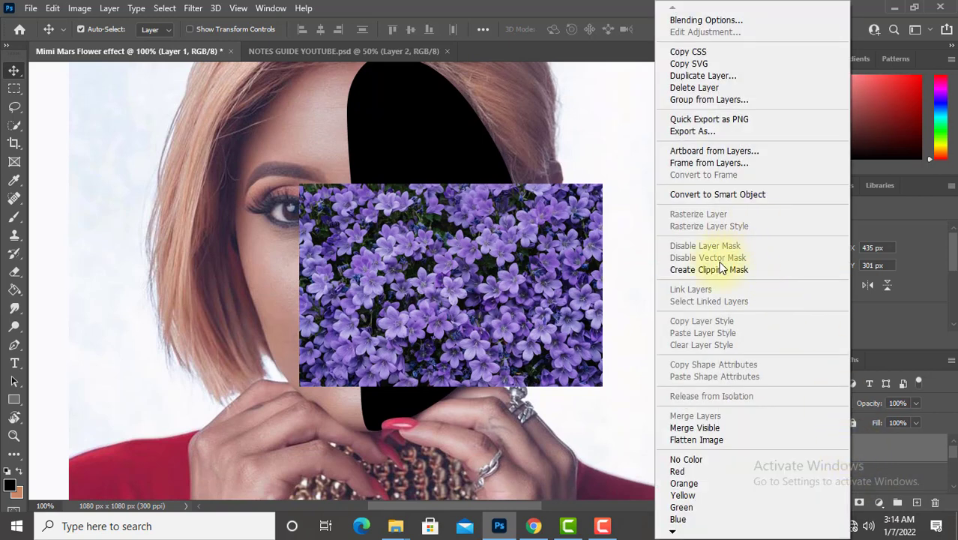
{"action": "left_click", "coordinate": [744, 276]}
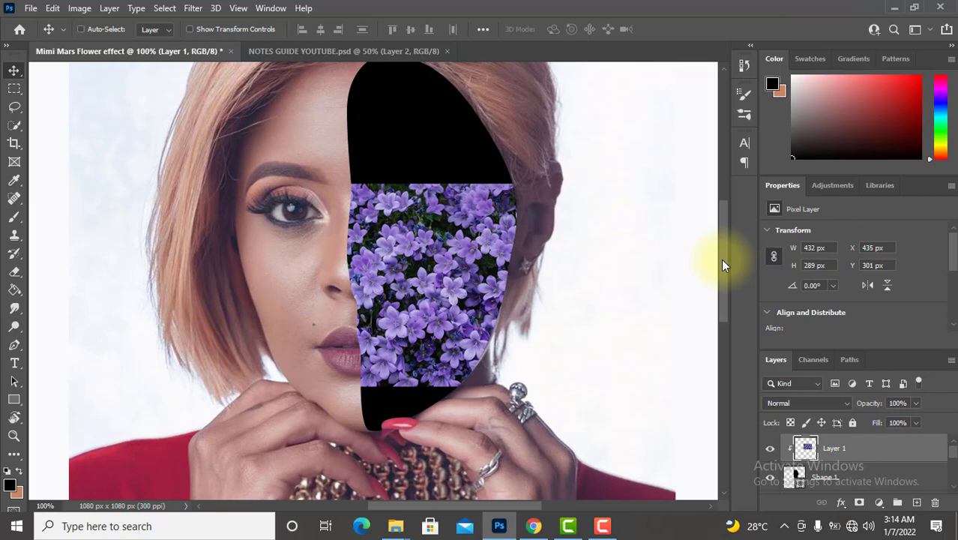
{"action": "key", "text": "ctrl+minus"}
{"action": "key", "text": "ctrl+minus"}
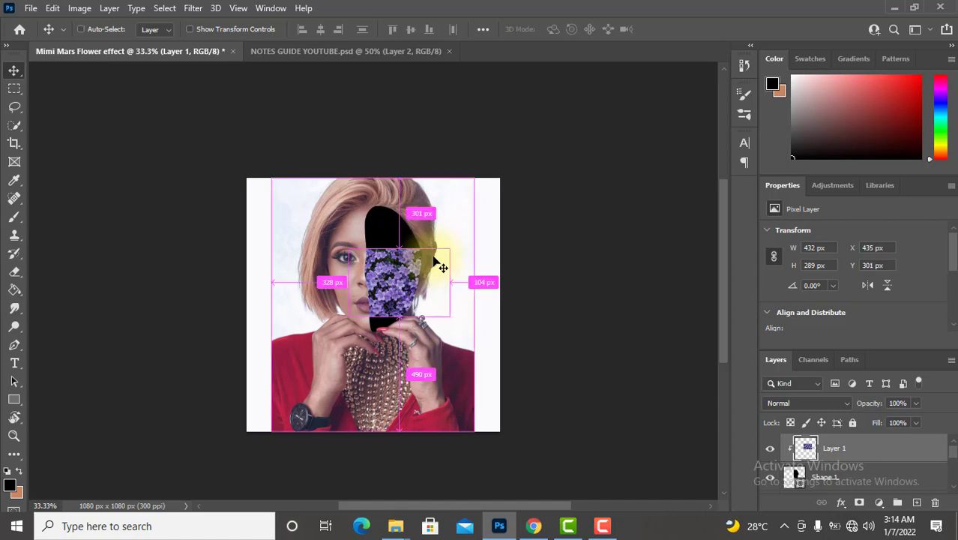
Step: Scale the flower layer to about 200% and shift it so it covers the whole face shape
{"action": "key", "text": "ctrl+minus"}
{"action": "key", "text": "ctrl+plus"}
{"action": "key", "text": "ctrl+plus"}
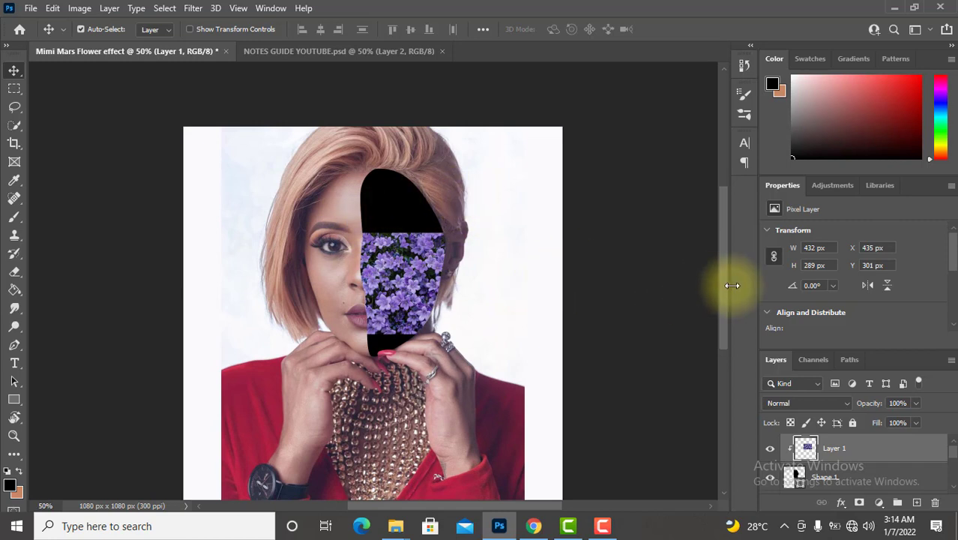
{"action": "left_click_drag", "start_coordinate": [722, 286], "coordinate": [722, 281]}
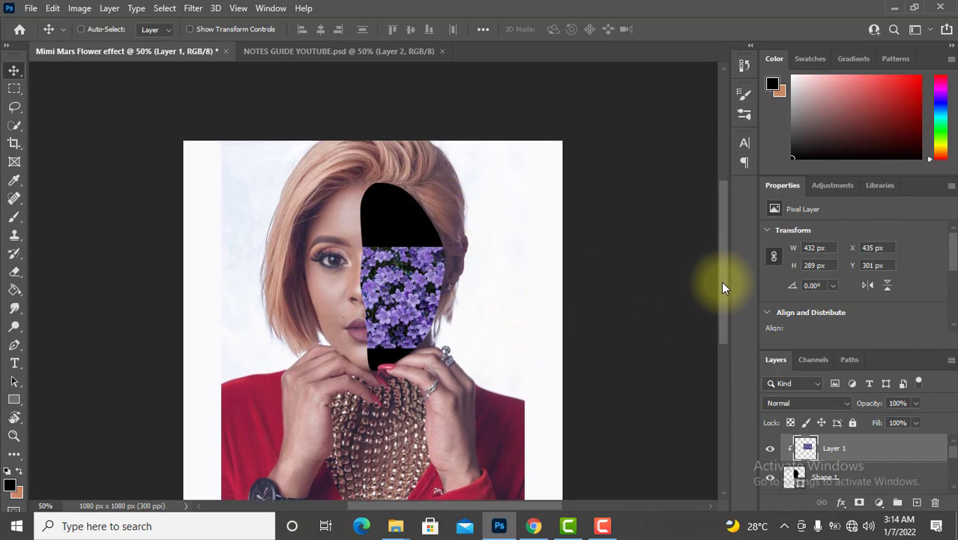
{"action": "key", "text": "ctrl+t"}
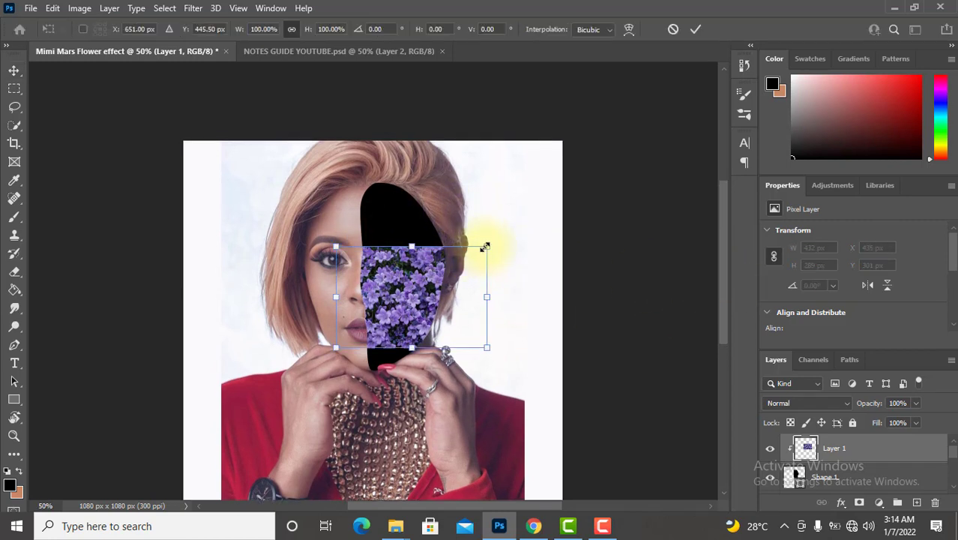
{"action": "mouse_move", "coordinate": [487, 245]}
{"action": "left_mouse_down"}
{"action": "mouse_move", "coordinate": [550, 178]}
{"action": "mouse_move", "coordinate": [591, 165]}
{"action": "left_mouse_up"}
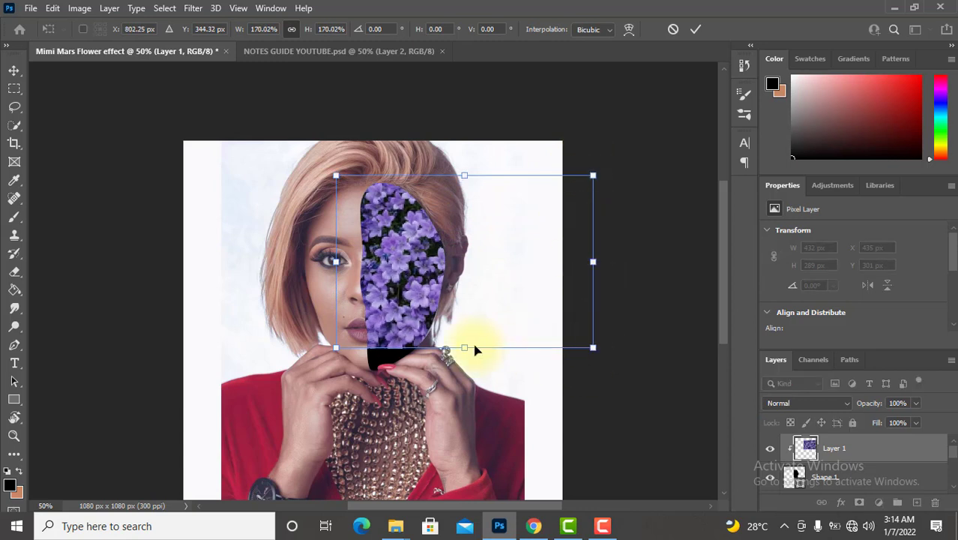
{"action": "left_click_drag", "start_coordinate": [463, 347], "coordinate": [459, 378]}
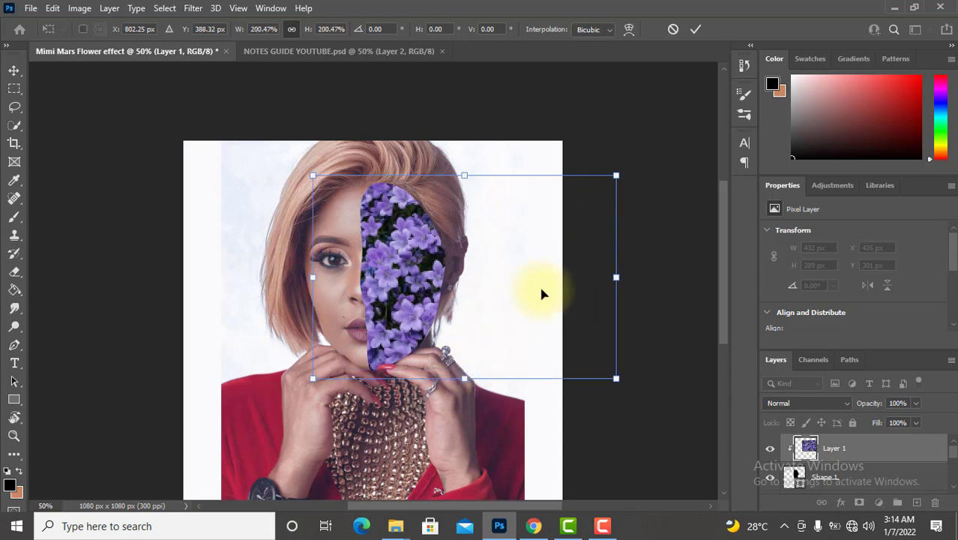
{"action": "left_click_drag", "start_coordinate": [542, 294], "coordinate": [522, 293]}
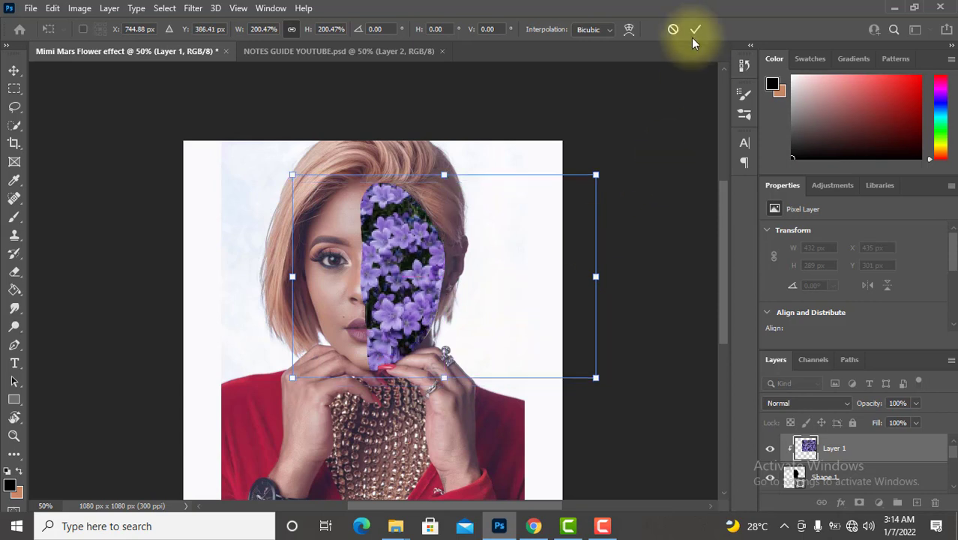
{"action": "left_click", "coordinate": [691, 31]}
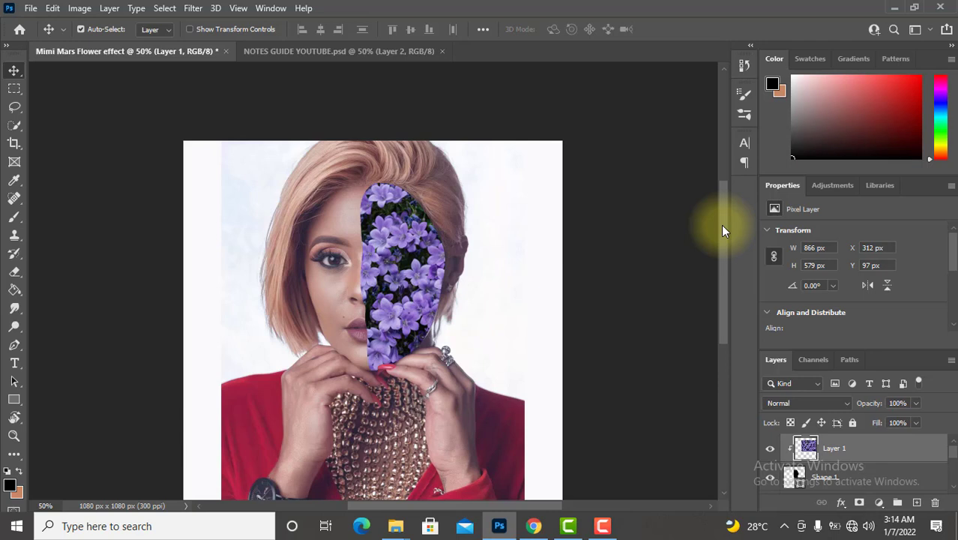
Step: Zoom in and back out to check the flowers fill the face shape
{"action": "mouse_move", "coordinate": [721, 226]}
{"action": "left_mouse_down"}
{"action": "mouse_move", "coordinate": [723, 237]}
{"action": "mouse_move", "coordinate": [723, 228]}
{"action": "left_mouse_up"}
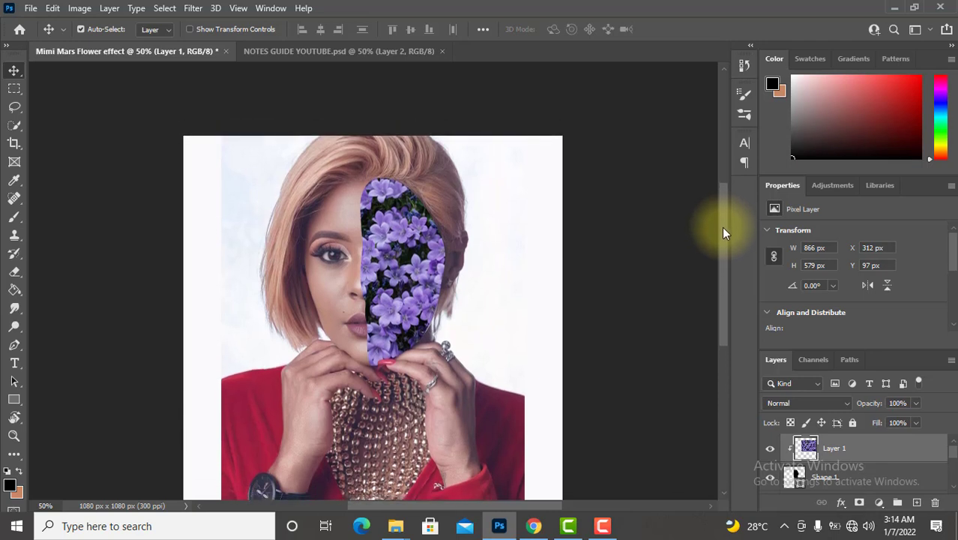
{"action": "left_click_drag", "start_coordinate": [722, 233], "coordinate": [726, 237]}
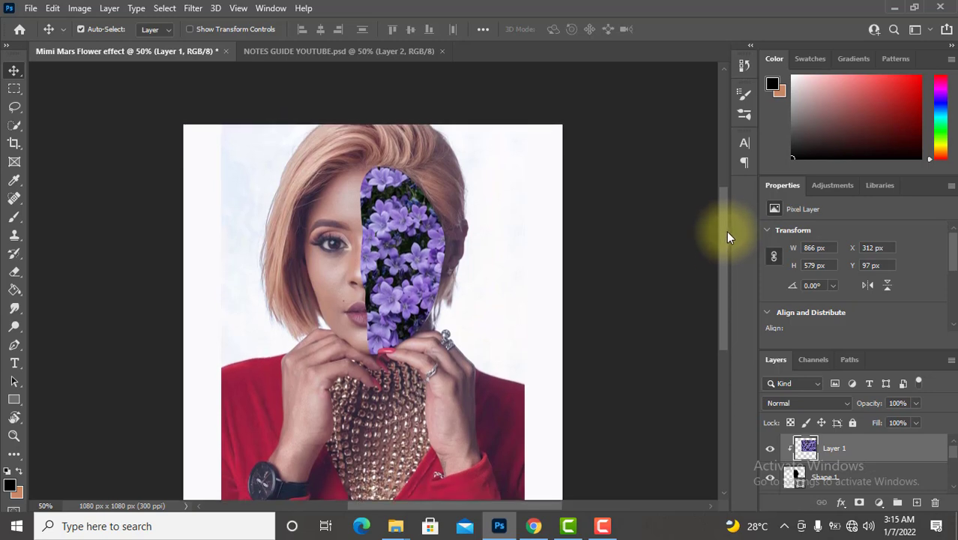
{"action": "key", "text": "ctrl+plus"}
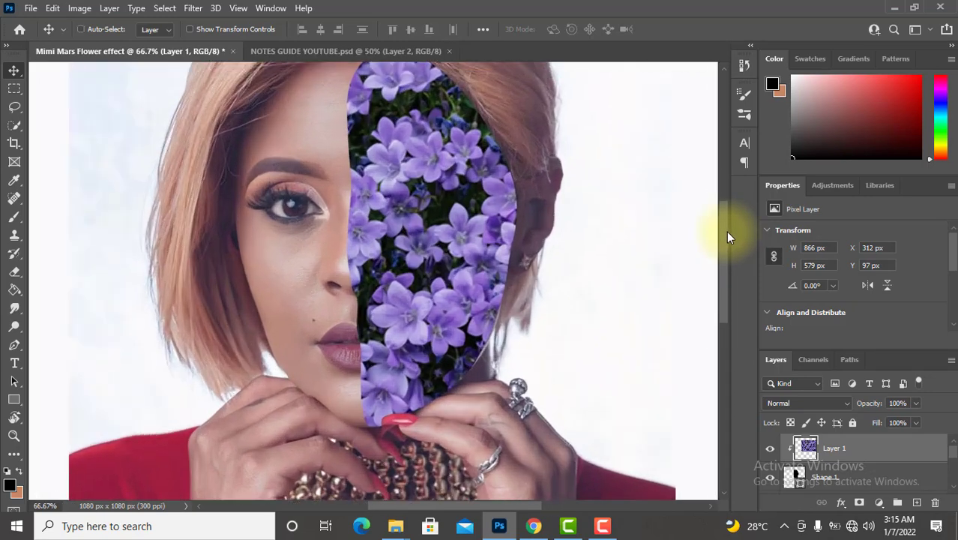
{"action": "key", "text": "ctrl+plus"}
{"action": "key", "text": "ctrl+minus"}
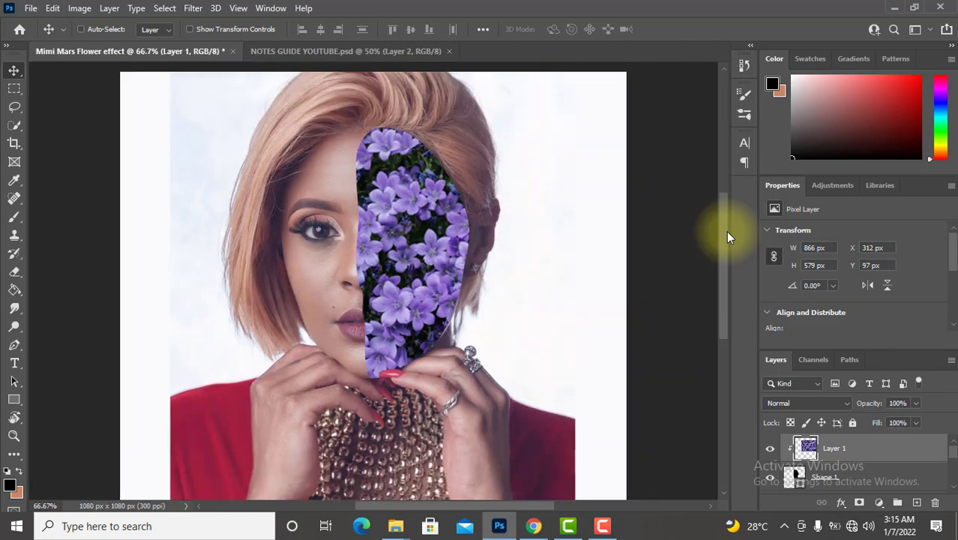
{"action": "key", "text": "ctrl+minus"}
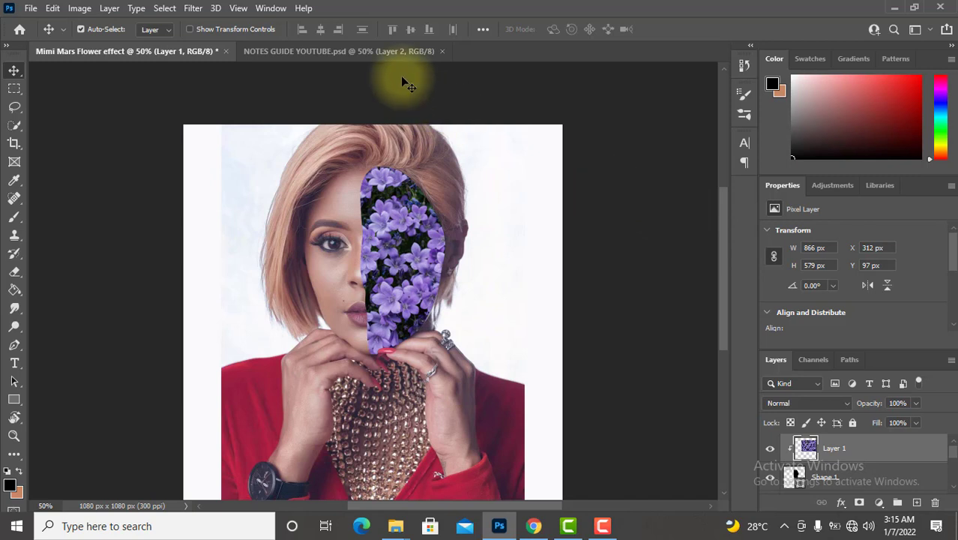
Step: Drag the single small flower cut-out from the notes guide into the portrait as Layer 2
{"action": "left_click", "coordinate": [385, 51]}
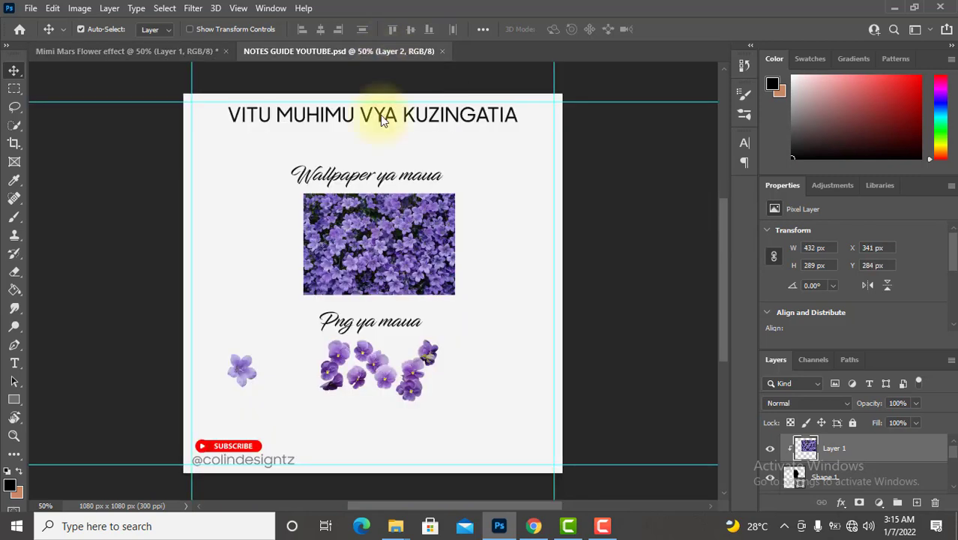
{"action": "left_click", "coordinate": [244, 379]}
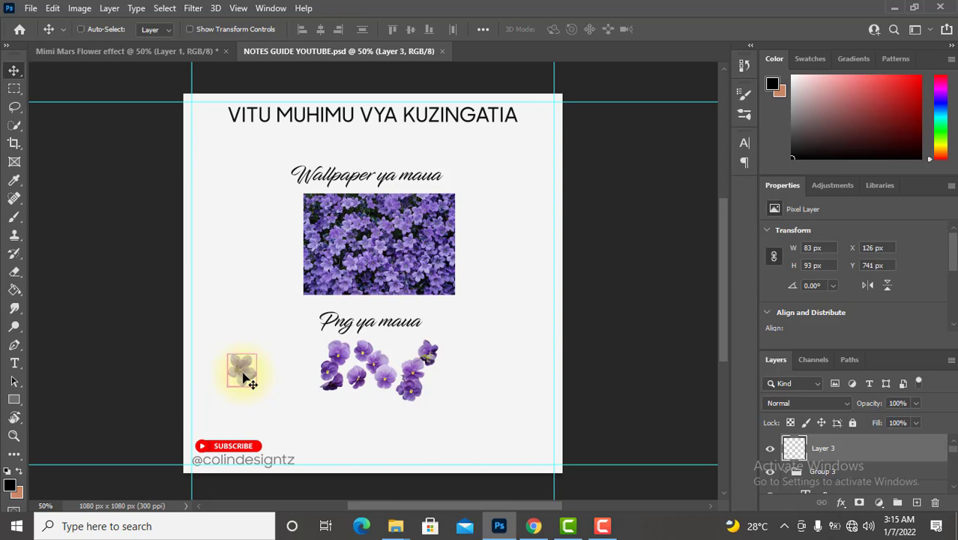
{"action": "key", "text": "ctrl+plus"}
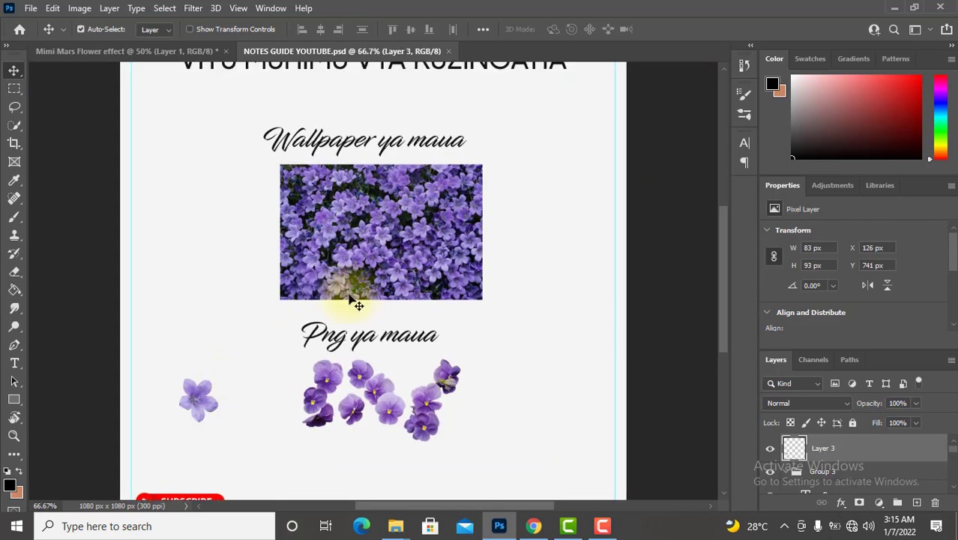
{"action": "key", "text": "ctrl"}
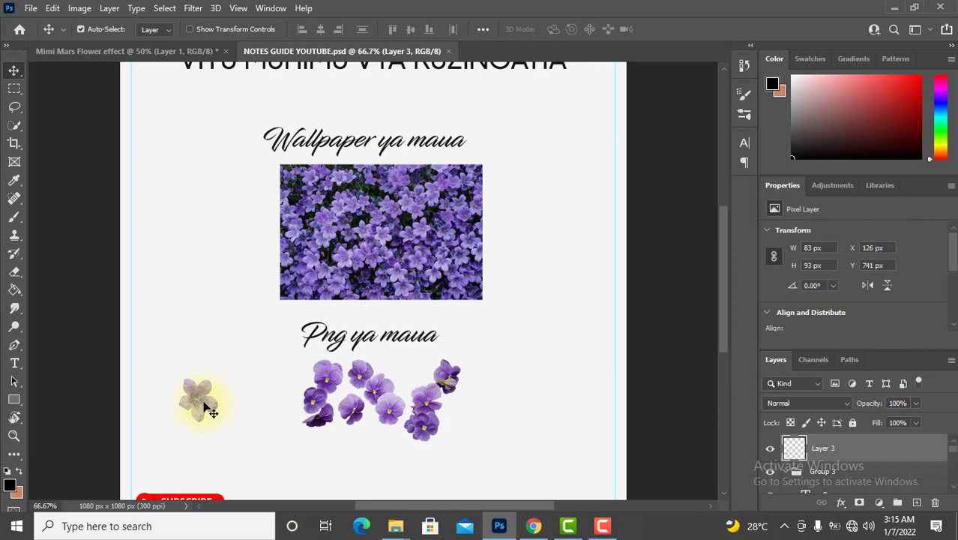
{"action": "mouse_move", "coordinate": [209, 406]}
{"action": "left_mouse_down"}
{"action": "mouse_move", "coordinate": [170, 60]}
{"action": "mouse_move", "coordinate": [408, 219]}
{"action": "mouse_move", "coordinate": [459, 223]}
{"action": "left_mouse_up"}
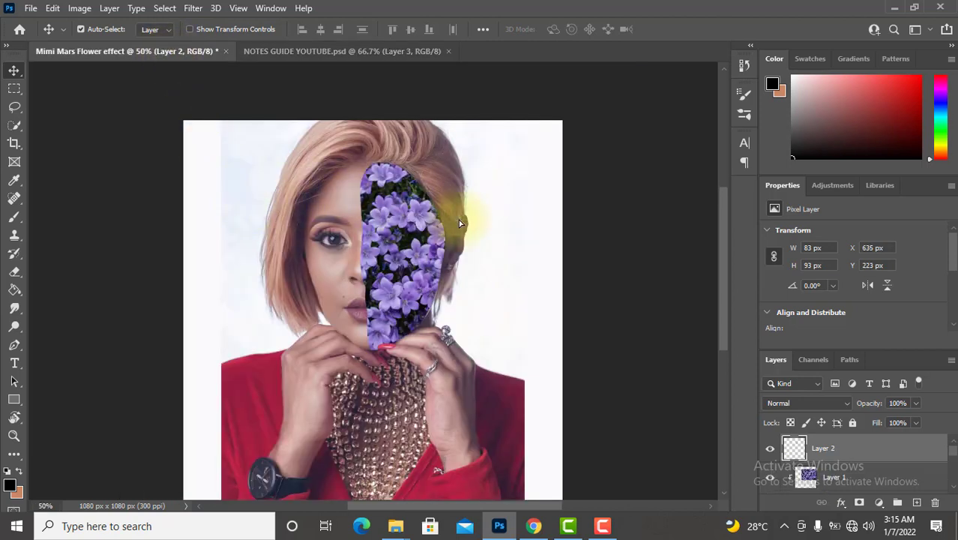
Step: Zoom in and move the loose flower up onto the edge of the face shape
{"action": "scroll", "coordinate": [460, 223], "scroll_direction": "up", "scroll_amount": 1}
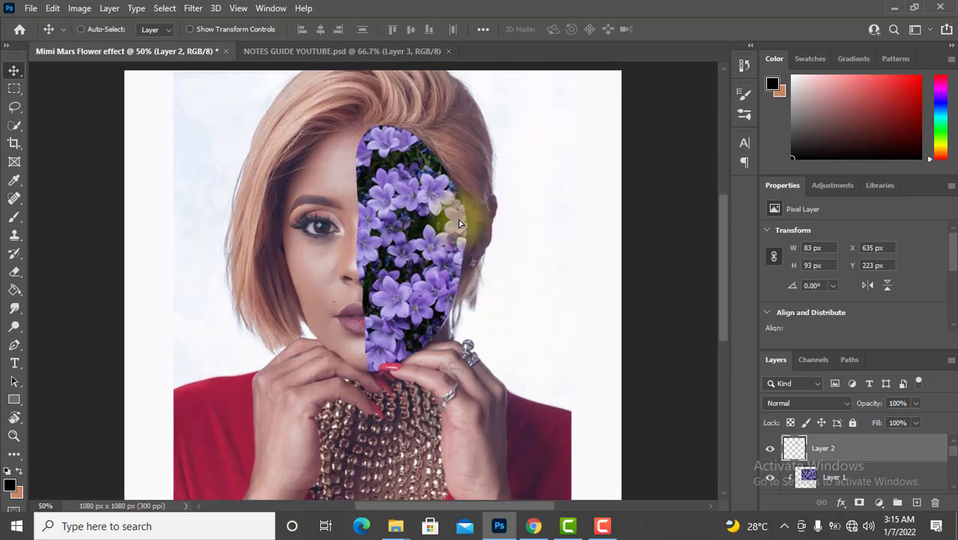
{"action": "scroll", "coordinate": [460, 223], "scroll_direction": "up", "scroll_amount": 1}
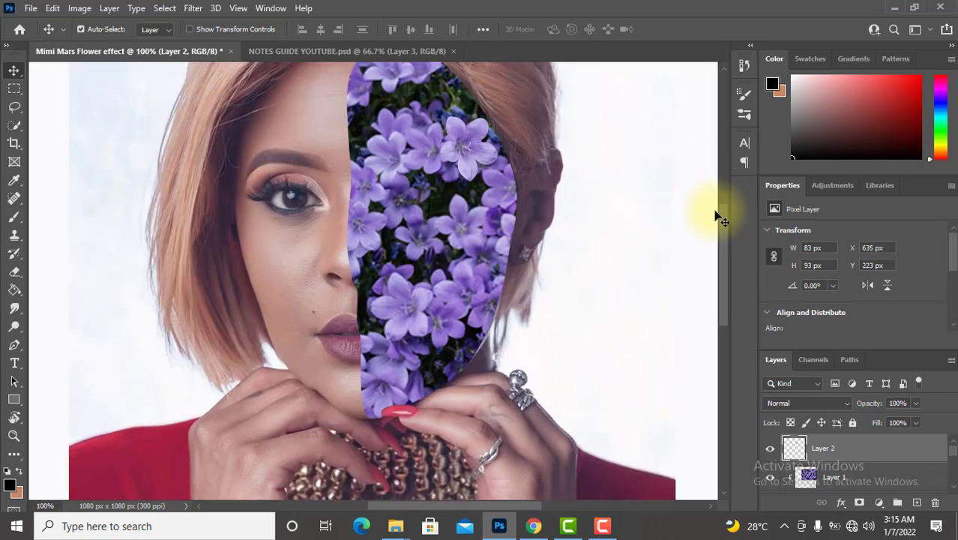
{"action": "left_click_drag", "start_coordinate": [723, 242], "coordinate": [723, 225]}
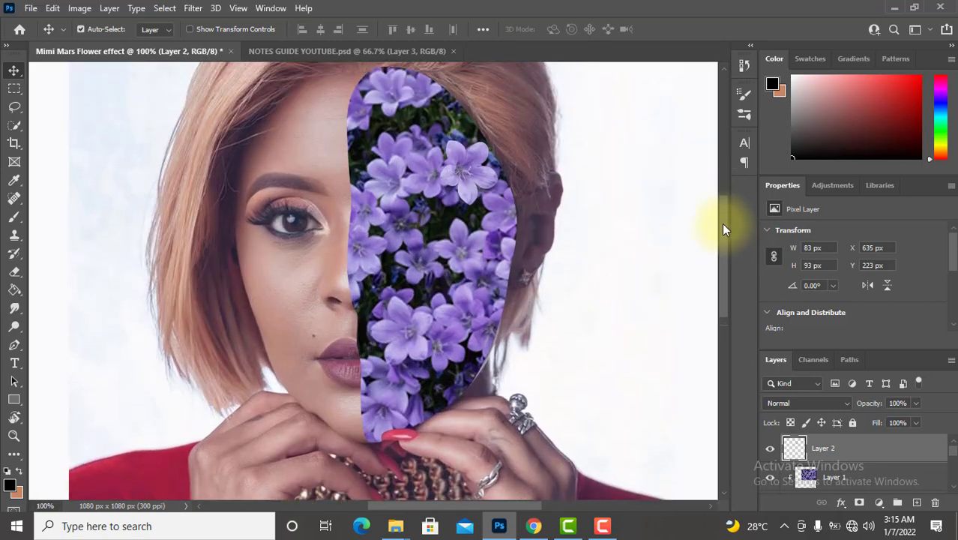
{"action": "mouse_move", "coordinate": [511, 225]}
{"action": "left_mouse_down"}
{"action": "mouse_move", "coordinate": [476, 222]}
{"action": "mouse_move", "coordinate": [490, 197]}
{"action": "left_mouse_up"}
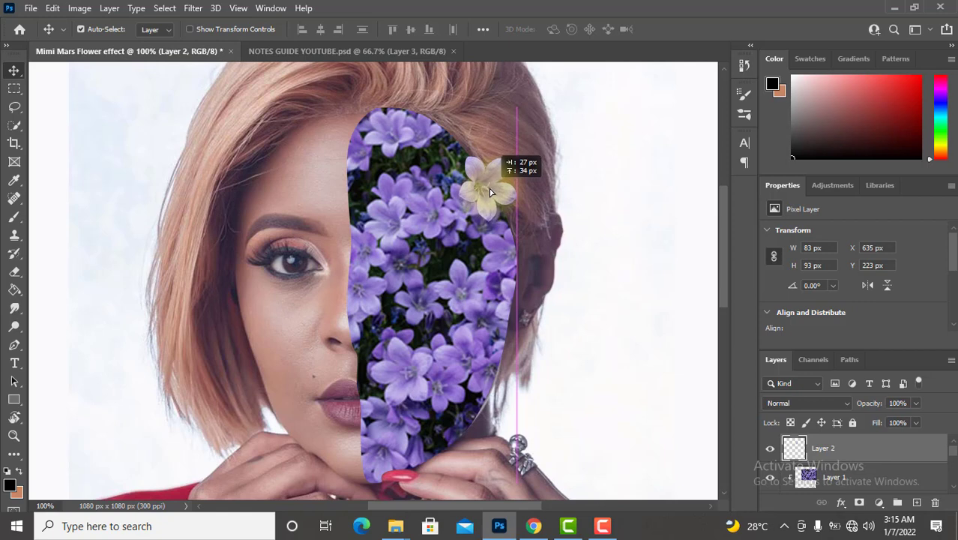
{"action": "left_click_drag", "start_coordinate": [491, 194], "coordinate": [493, 190]}
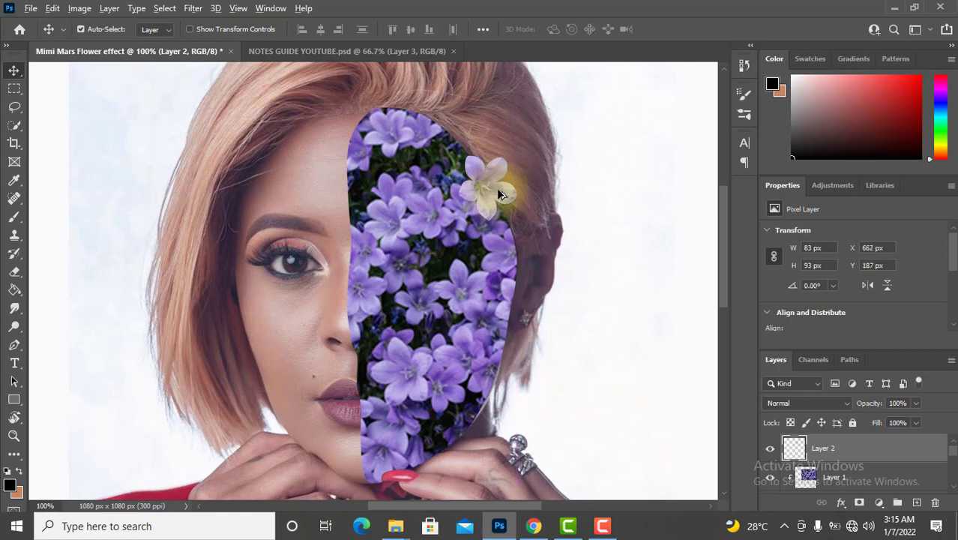
Step: Add a smaller copy of the flower and position it along the shape's edge
{"action": "left_click_drag", "start_coordinate": [495, 196], "coordinate": [522, 279]}
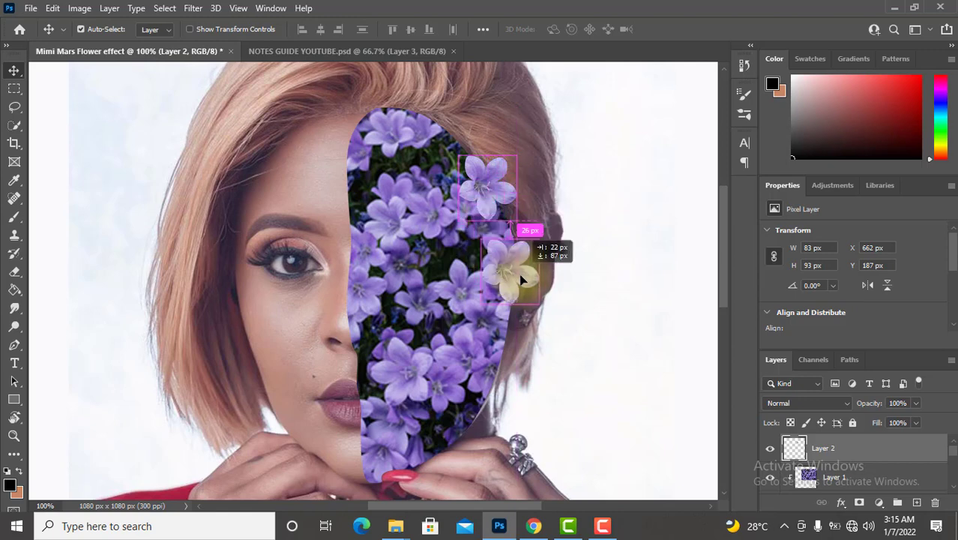
{"action": "key", "text": "ctrl"}
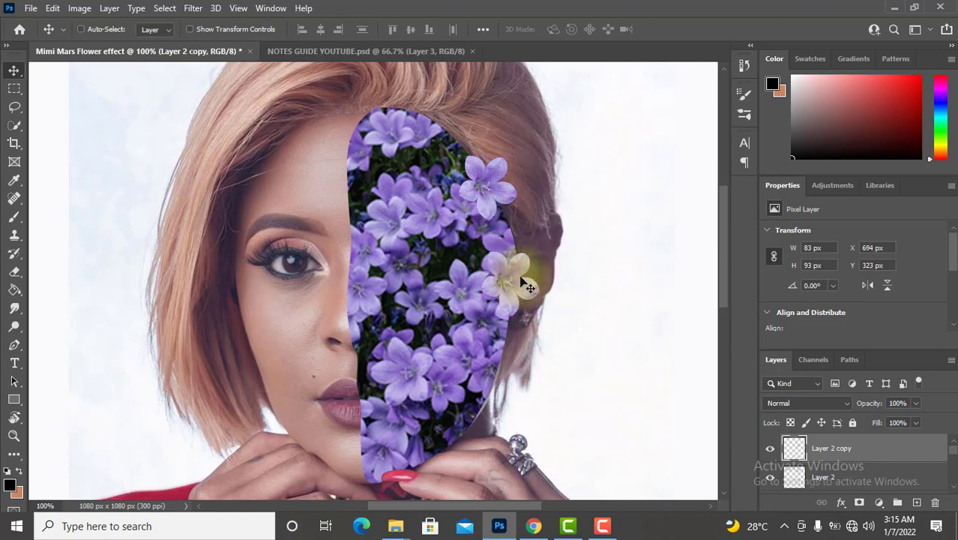
{"action": "key", "text": "ctrl+t"}
{"action": "mouse_move", "coordinate": [539, 252]}
{"action": "left_mouse_down"}
{"action": "mouse_move", "coordinate": [516, 277]}
{"action": "mouse_move", "coordinate": [527, 263]}
{"action": "left_mouse_up"}
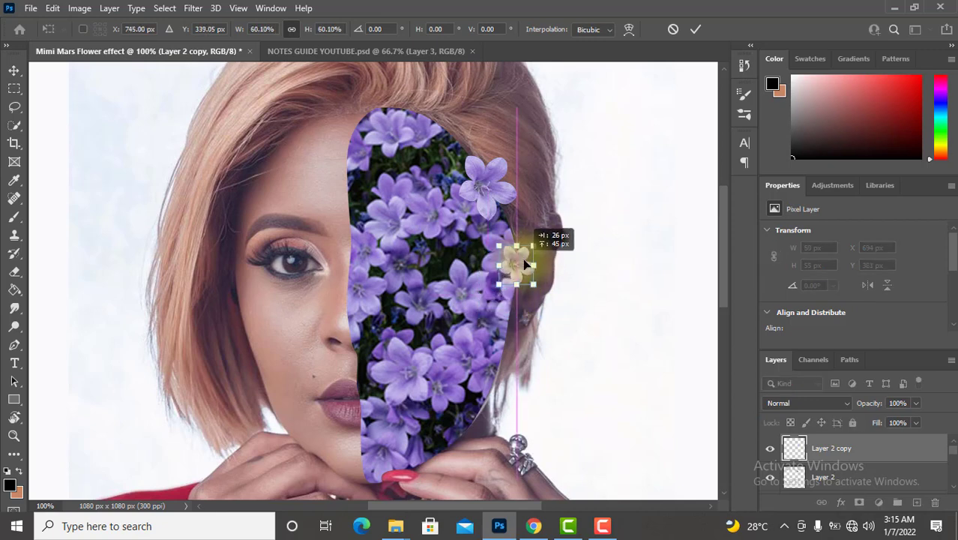
{"action": "left_click", "coordinate": [695, 29]}
{"action": "mouse_move", "coordinate": [564, 234]}
{"action": "left_mouse_down"}
{"action": "mouse_move", "coordinate": [514, 295]}
{"action": "mouse_move", "coordinate": [469, 442]}
{"action": "mouse_move", "coordinate": [489, 196]}
{"action": "mouse_move", "coordinate": [388, 186]}
{"action": "mouse_move", "coordinate": [369, 175]}
{"action": "left_mouse_up"}
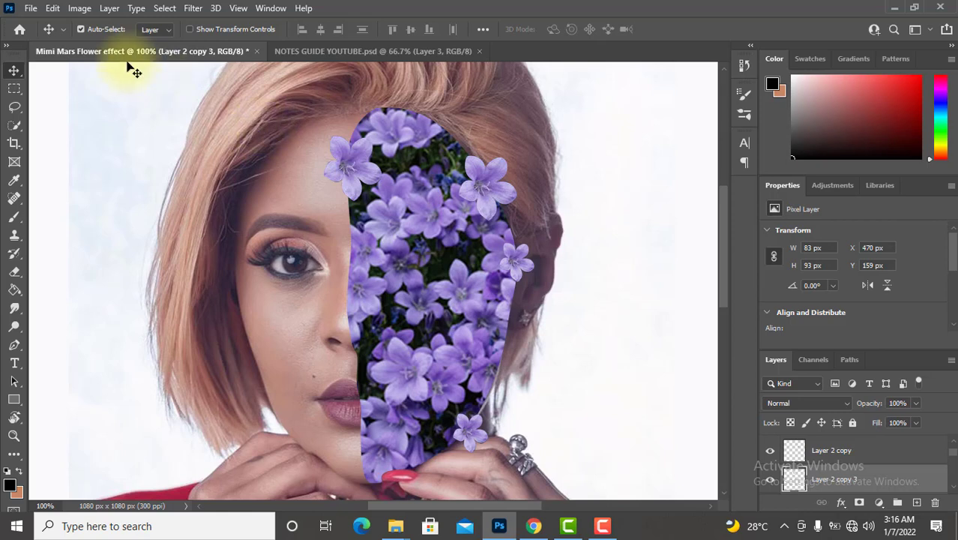
{"action": "left_click", "coordinate": [53, 9]}
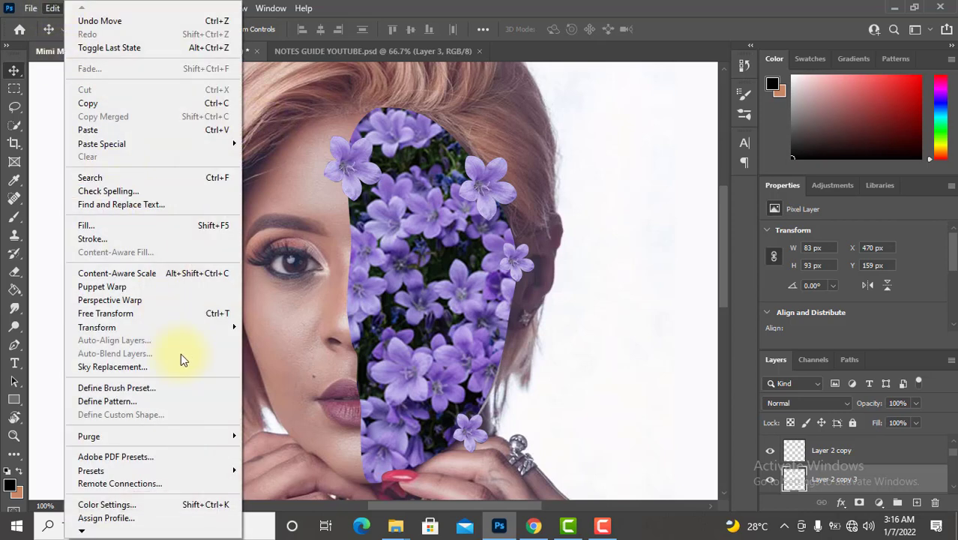
{"action": "mouse_move", "coordinate": [150, 327]}
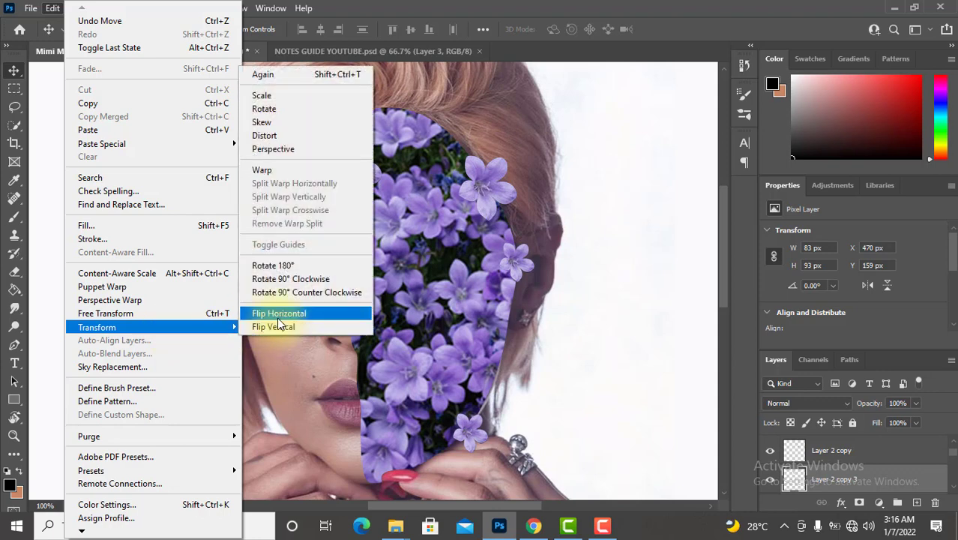
Step: Flip the flower horizontally, move it to the shape's top-left, and add a copy shrunk to about 64%
{"action": "left_click", "coordinate": [277, 316]}
{"action": "left_click_drag", "start_coordinate": [350, 241], "coordinate": [367, 149]}
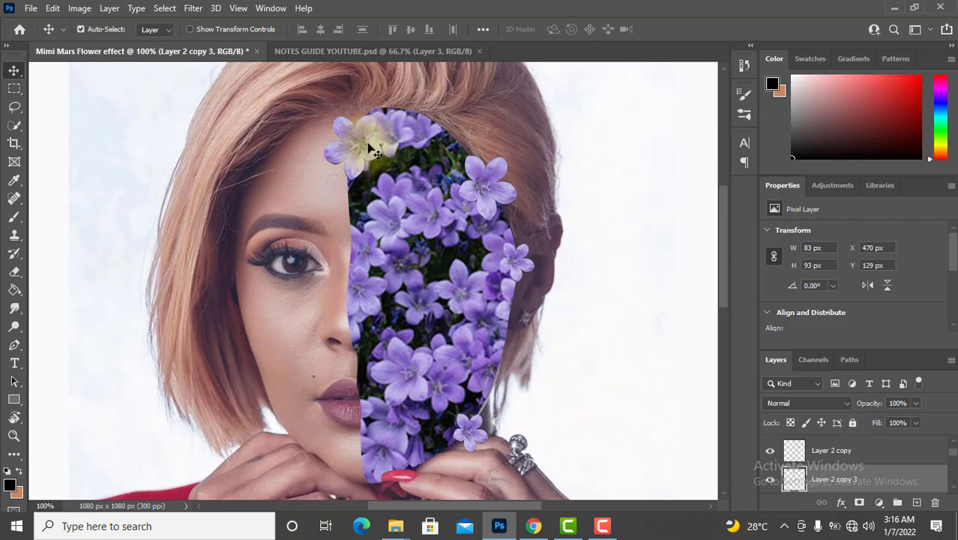
{"action": "mouse_move", "coordinate": [373, 153]}
{"action": "left_mouse_down"}
{"action": "mouse_move", "coordinate": [363, 235]}
{"action": "mouse_move", "coordinate": [378, 204]}
{"action": "left_mouse_up"}
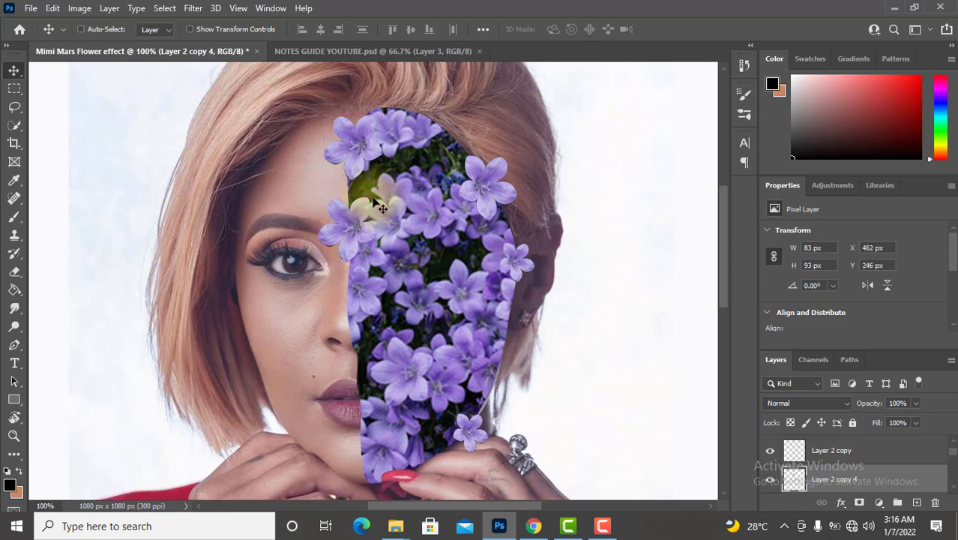
{"action": "key", "text": "ctrl+t"}
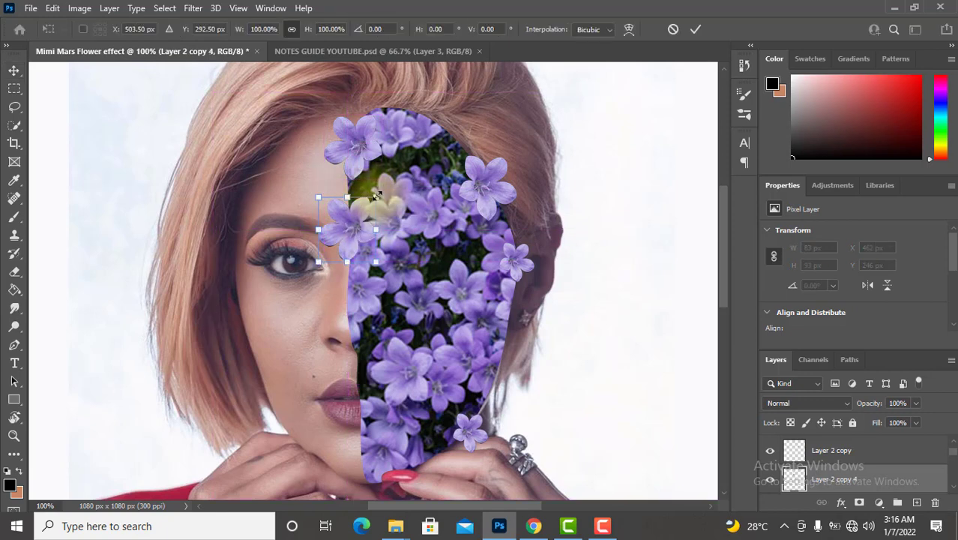
{"action": "left_click_drag", "start_coordinate": [375, 197], "coordinate": [357, 216]}
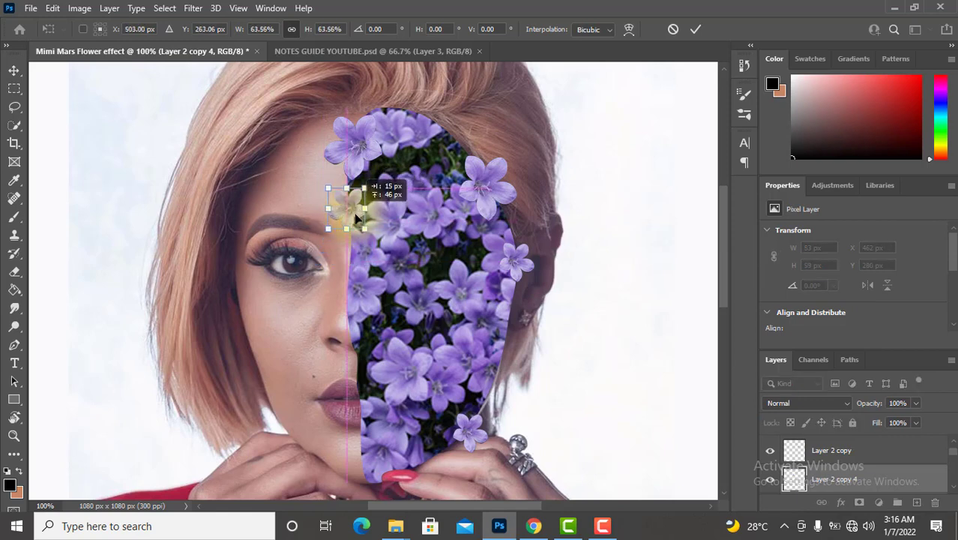
{"action": "key", "text": "Down"}
{"action": "key", "text": "Down"}
{"action": "key", "text": "Down"}
{"action": "mouse_move", "coordinate": [357, 217]}
{"action": "left_mouse_down"}
{"action": "mouse_move", "coordinate": [456, 184]}
{"action": "mouse_move", "coordinate": [359, 225]}
{"action": "left_mouse_up"}
{"action": "key", "text": "Return"}
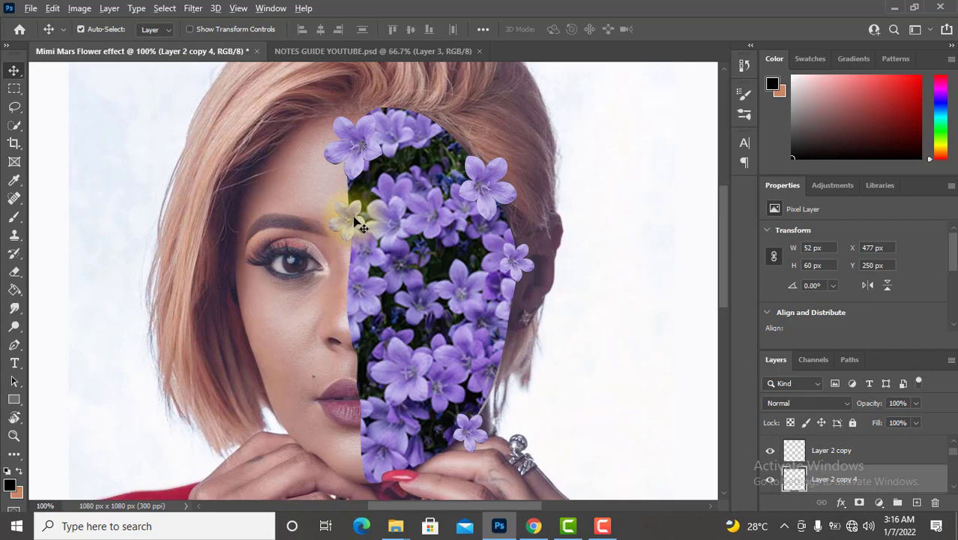
Step: Add a smaller flower copy lower on the left edge and another copy below the lips
{"action": "left_click_drag", "start_coordinate": [357, 220], "coordinate": [354, 295]}
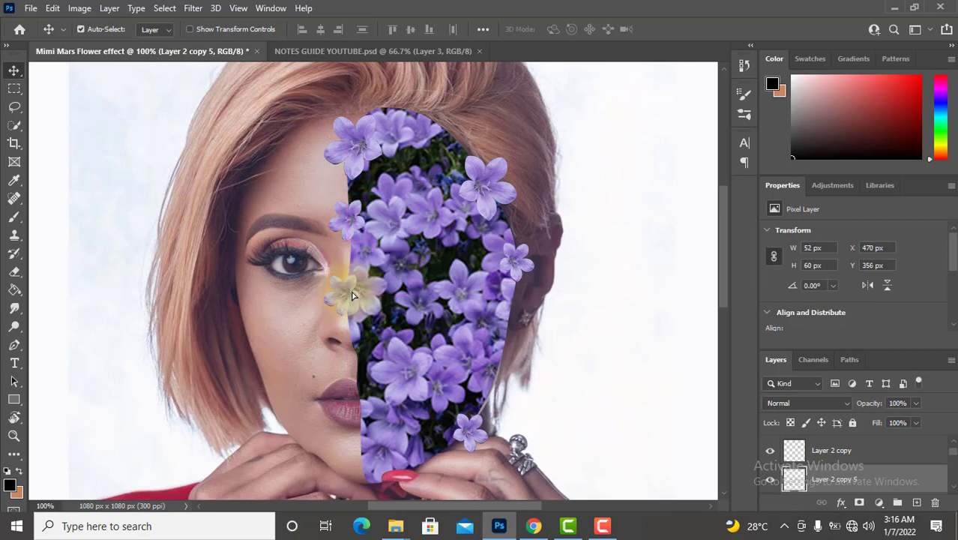
{"action": "key", "text": "ctrl+t"}
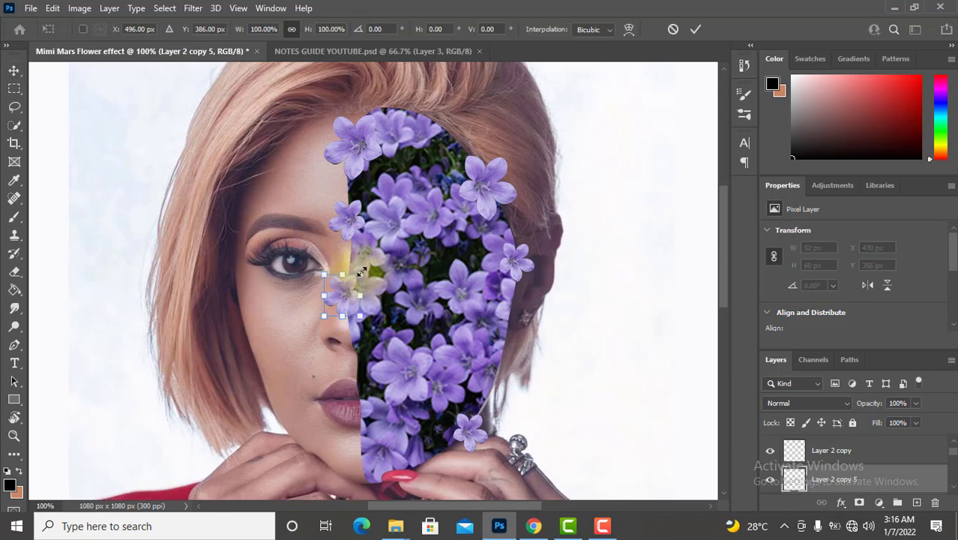
{"action": "left_click_drag", "start_coordinate": [363, 270], "coordinate": [350, 299]}
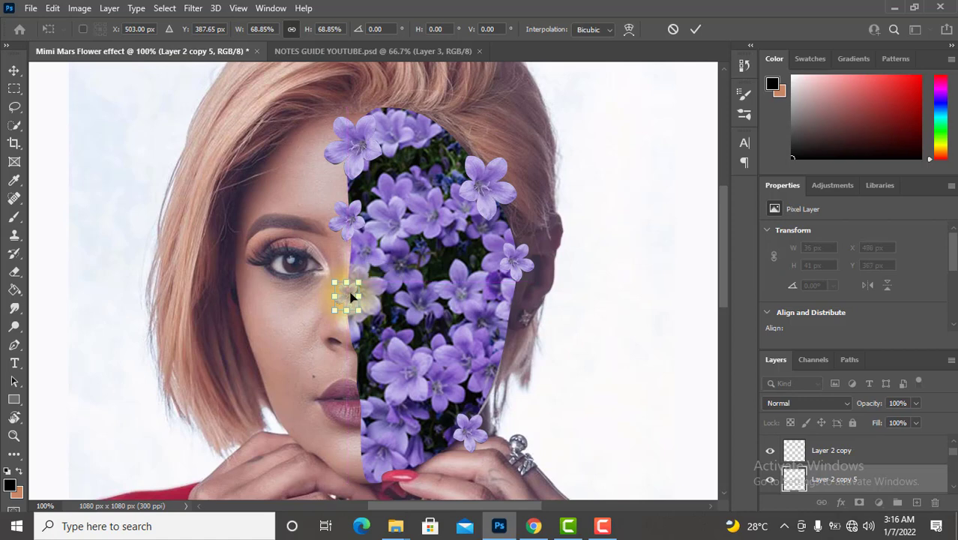
{"action": "key", "text": "Return"}
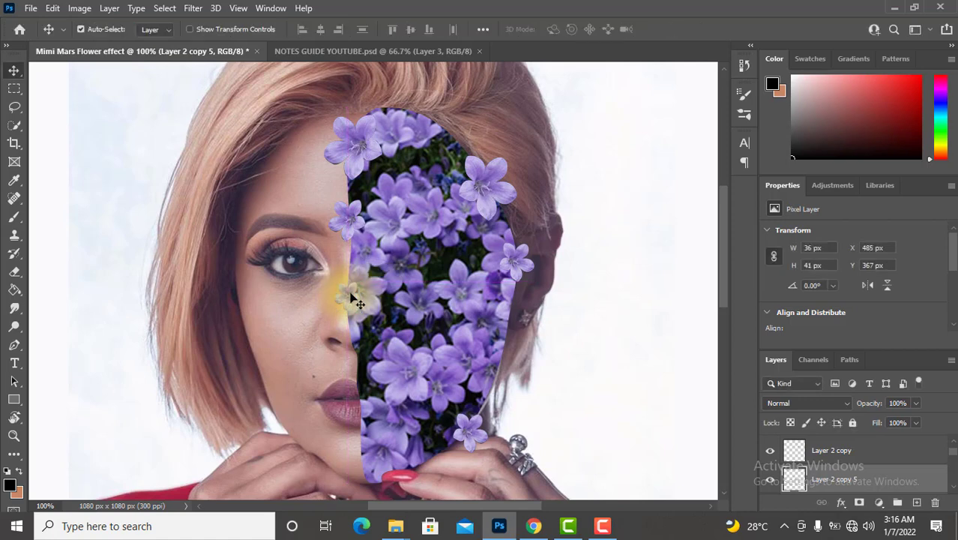
{"action": "mouse_move", "coordinate": [353, 297]}
{"action": "left_mouse_down"}
{"action": "mouse_move", "coordinate": [363, 439]}
{"action": "mouse_move", "coordinate": [375, 153]}
{"action": "left_mouse_up"}
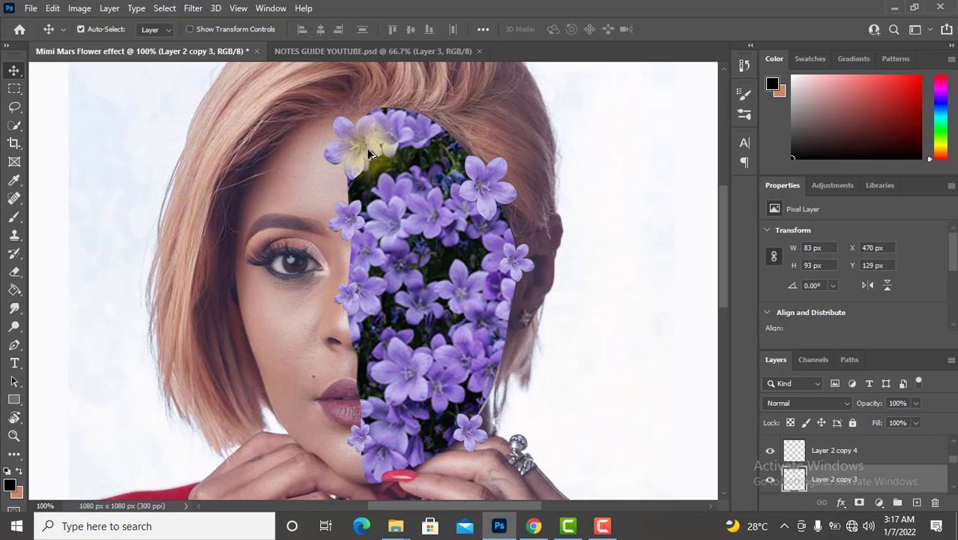
Step: Place a flower copy near the chin and a 75.55%-scaled copy on the shape's right edge
{"action": "left_click_drag", "start_coordinate": [368, 154], "coordinate": [378, 390]}
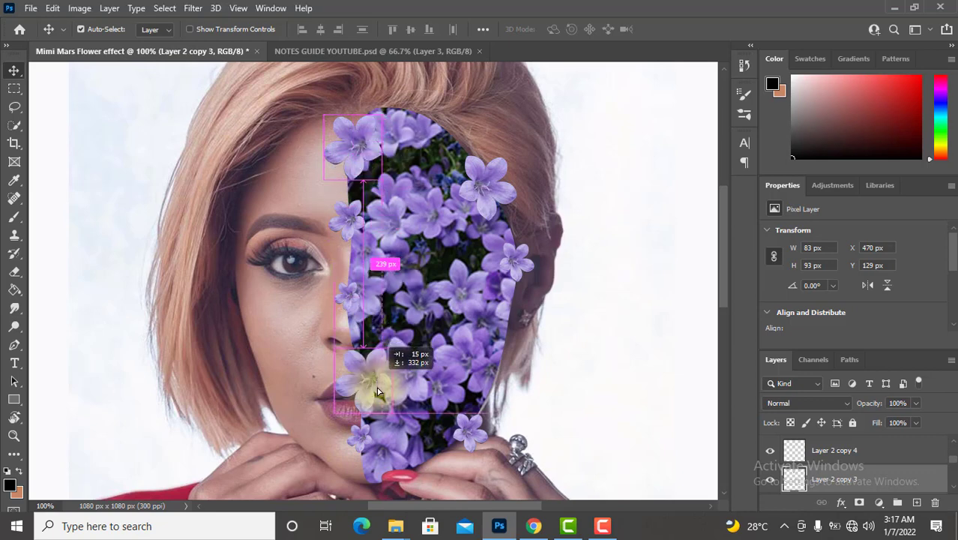
{"action": "mouse_move", "coordinate": [378, 391]}
{"action": "left_mouse_down"}
{"action": "mouse_move", "coordinate": [368, 391]}
{"action": "mouse_move", "coordinate": [358, 214]}
{"action": "mouse_move", "coordinate": [434, 254]}
{"action": "mouse_move", "coordinate": [520, 273]}
{"action": "left_mouse_up"}
{"action": "left_click", "coordinate": [527, 279]}
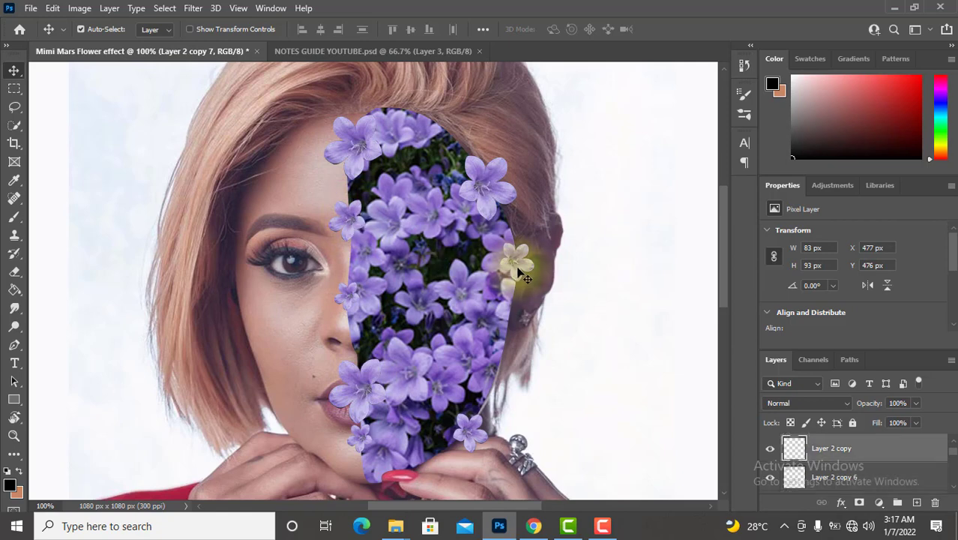
{"action": "mouse_move", "coordinate": [527, 279]}
{"action": "left_mouse_down"}
{"action": "mouse_move", "coordinate": [515, 278]}
{"action": "mouse_move", "coordinate": [531, 287]}
{"action": "mouse_move", "coordinate": [509, 332]}
{"action": "mouse_move", "coordinate": [513, 299]}
{"action": "mouse_move", "coordinate": [523, 311]}
{"action": "left_mouse_up"}
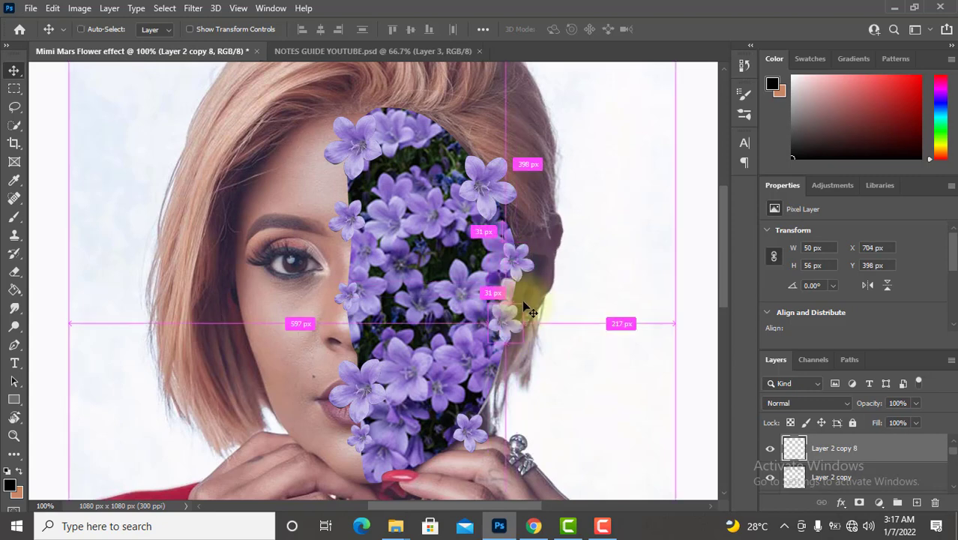
{"action": "key", "text": "ctrl+t"}
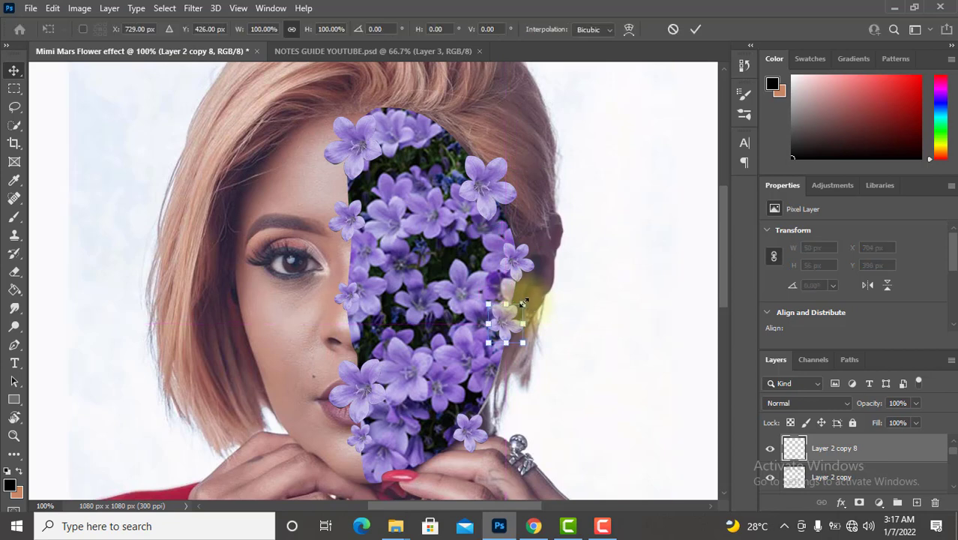
{"action": "left_click_drag", "start_coordinate": [529, 300], "coordinate": [512, 327]}
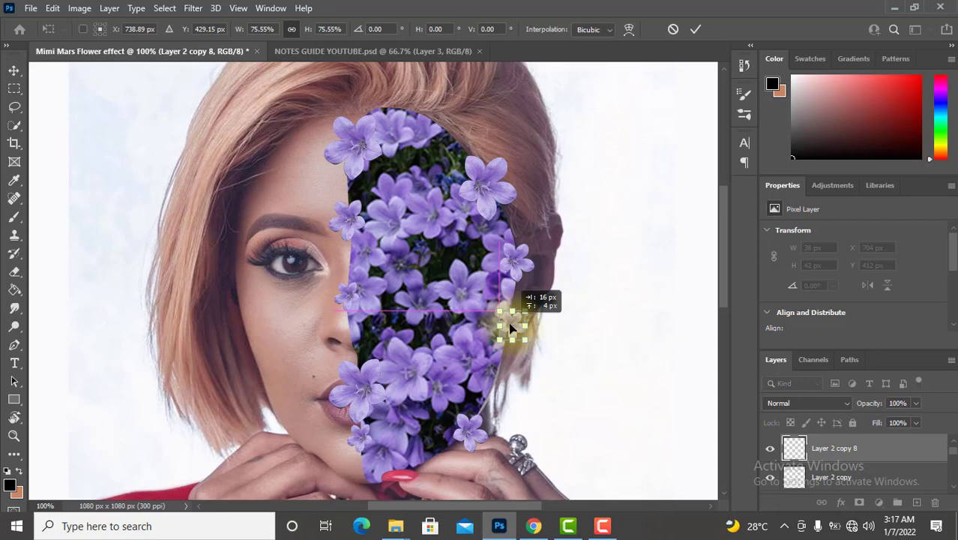
{"action": "left_click_drag", "start_coordinate": [510, 327], "coordinate": [510, 327]}
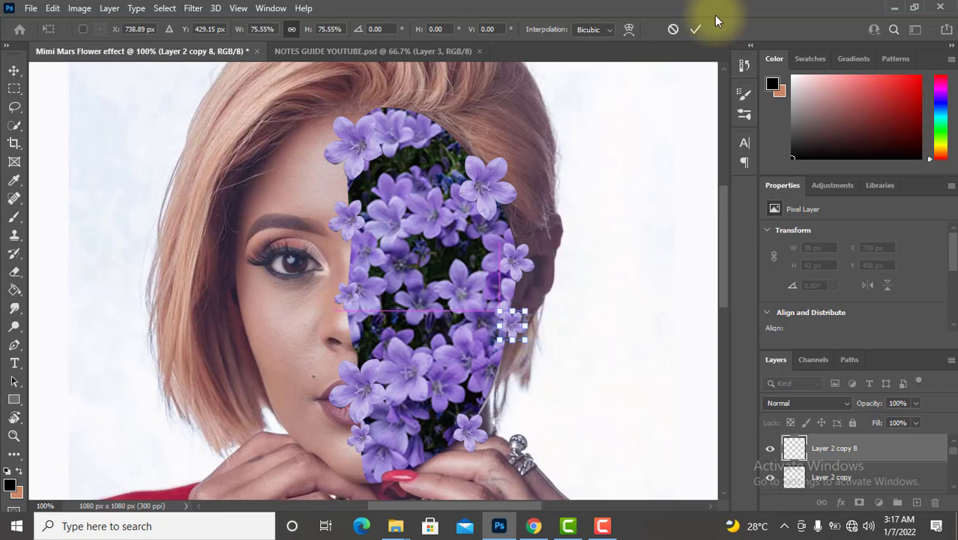
{"action": "left_click", "coordinate": [695, 30]}
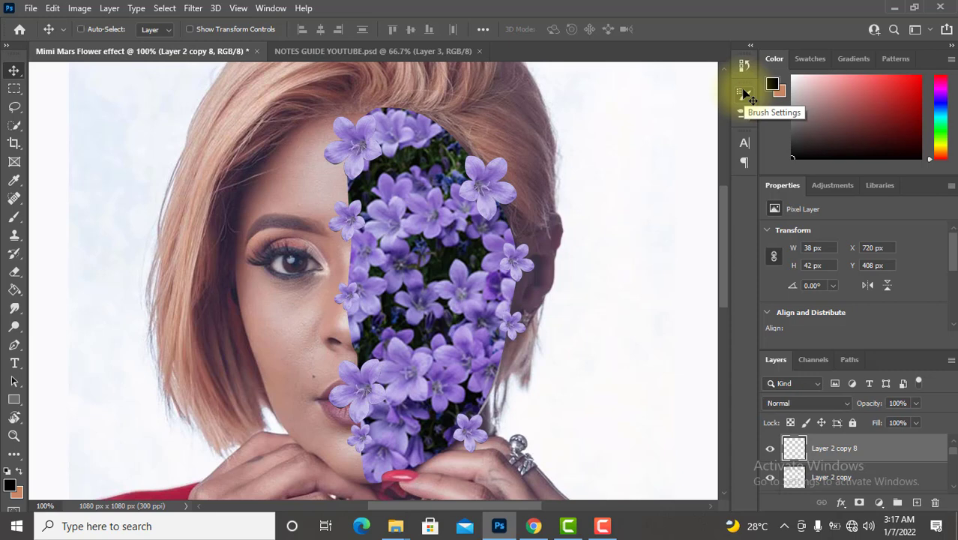
Step: Duplicate Shape 1 and move the original above the flower layers so it shows solid black
{"action": "key", "text": "ctrl+0"}
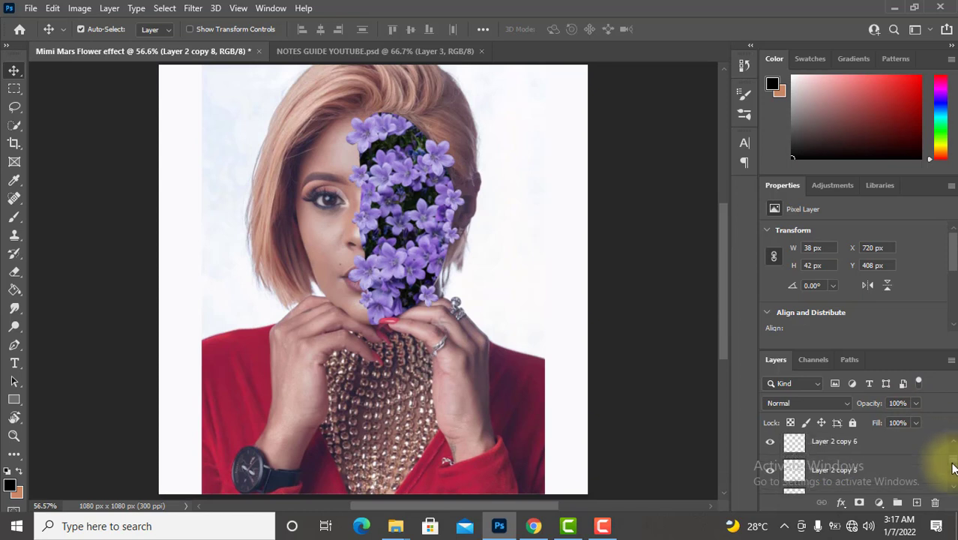
{"action": "left_click_drag", "start_coordinate": [954, 463], "coordinate": [954, 478]}
{"action": "scroll", "coordinate": [954, 473], "scroll_direction": "up", "scroll_amount": 2}
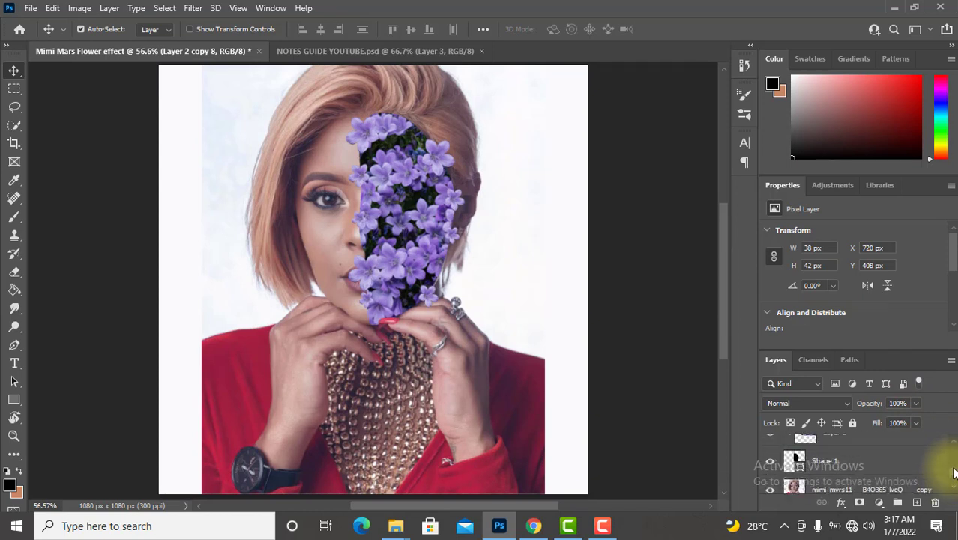
{"action": "left_click", "coordinate": [896, 462]}
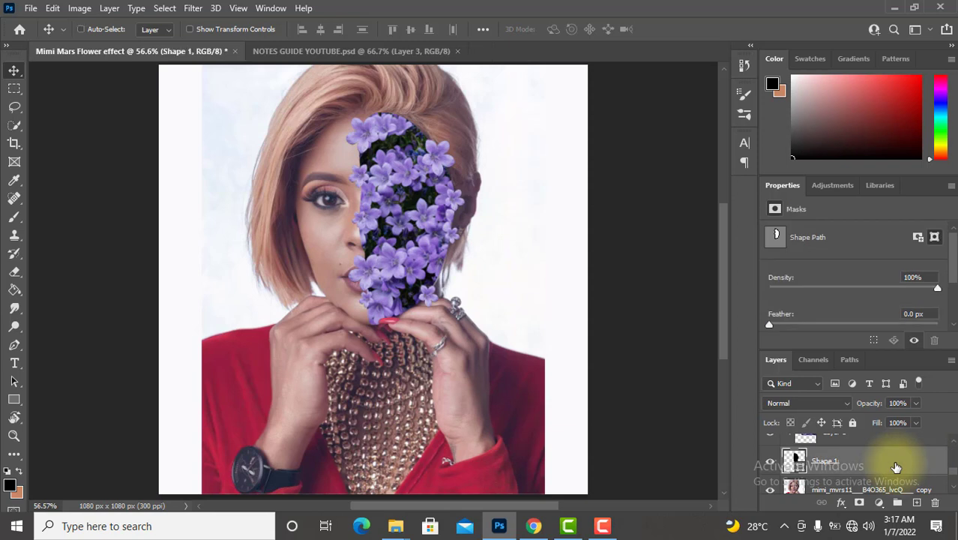
{"action": "key", "text": "ctrl+j"}
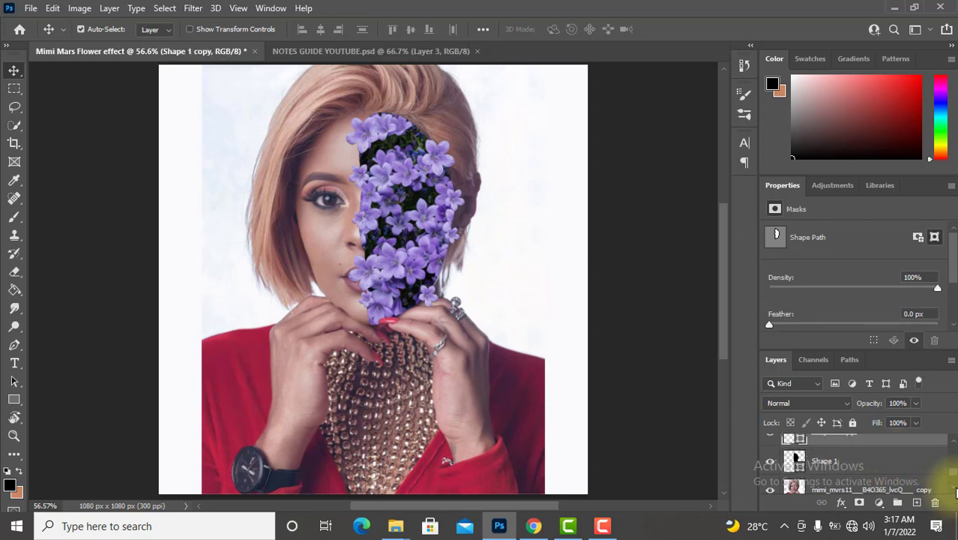
{"action": "mouse_move", "coordinate": [824, 460]}
{"action": "left_mouse_down"}
{"action": "mouse_move", "coordinate": [834, 440]}
{"action": "mouse_move", "coordinate": [838, 489]}
{"action": "mouse_move", "coordinate": [829, 465]}
{"action": "mouse_move", "coordinate": [819, 474]}
{"action": "left_mouse_up"}
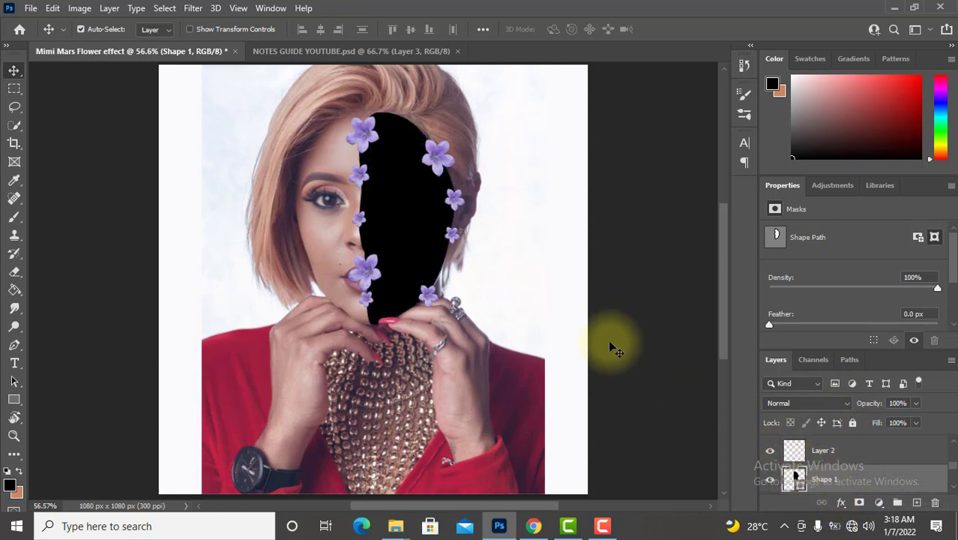
Step: Set the shape's fill to none and give it a c98763 copper stroke sampled from the swatch
{"action": "left_click", "coordinate": [18, 405]}
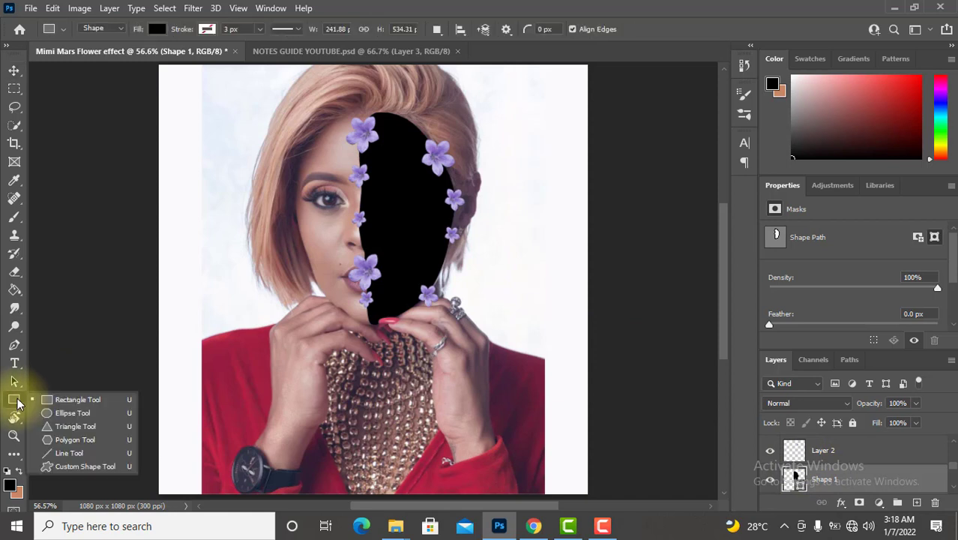
{"action": "left_click", "coordinate": [158, 30]}
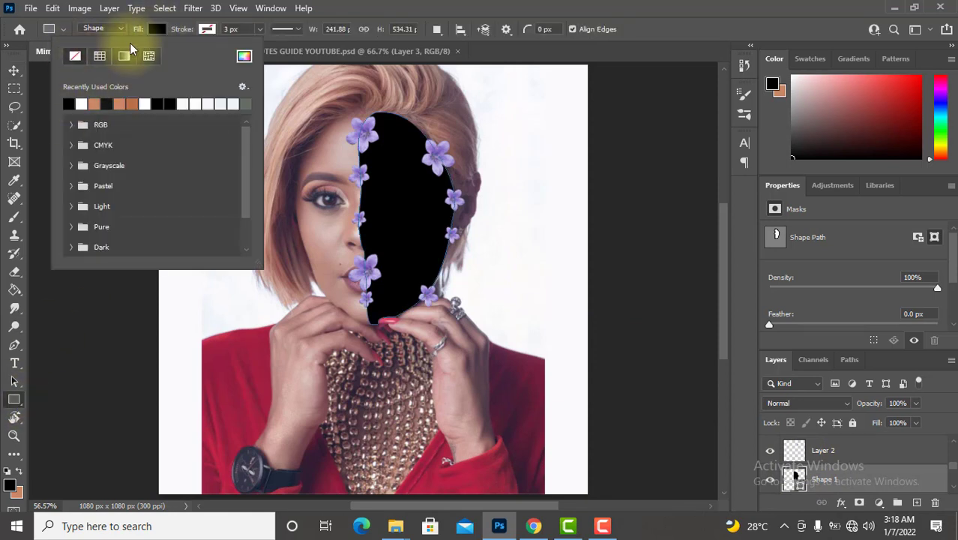
{"action": "left_click", "coordinate": [208, 29]}
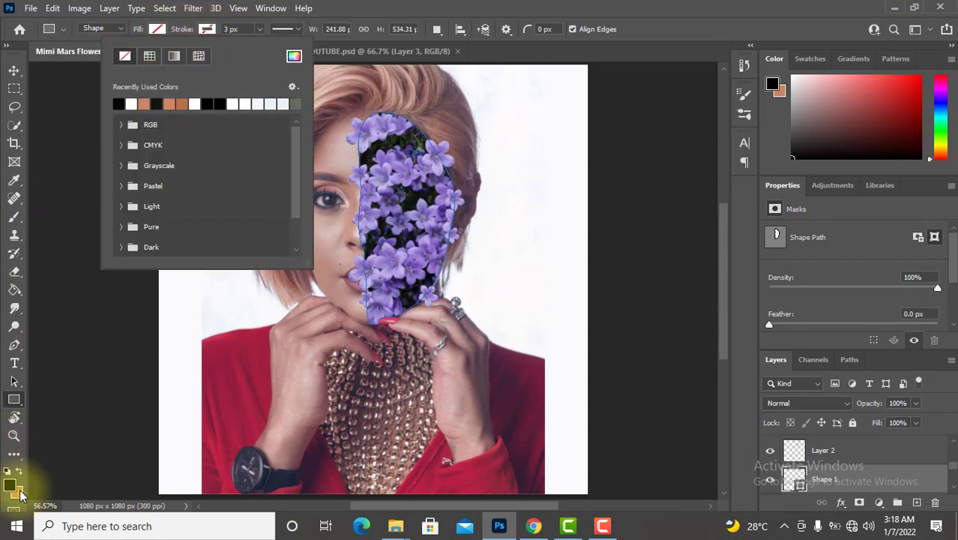
{"action": "left_click", "coordinate": [294, 66]}
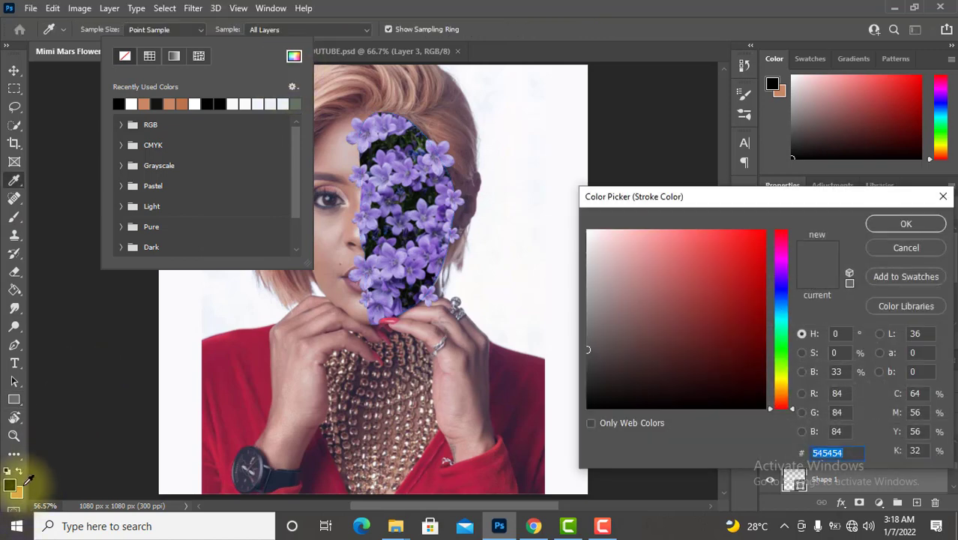
{"action": "left_click", "coordinate": [22, 487]}
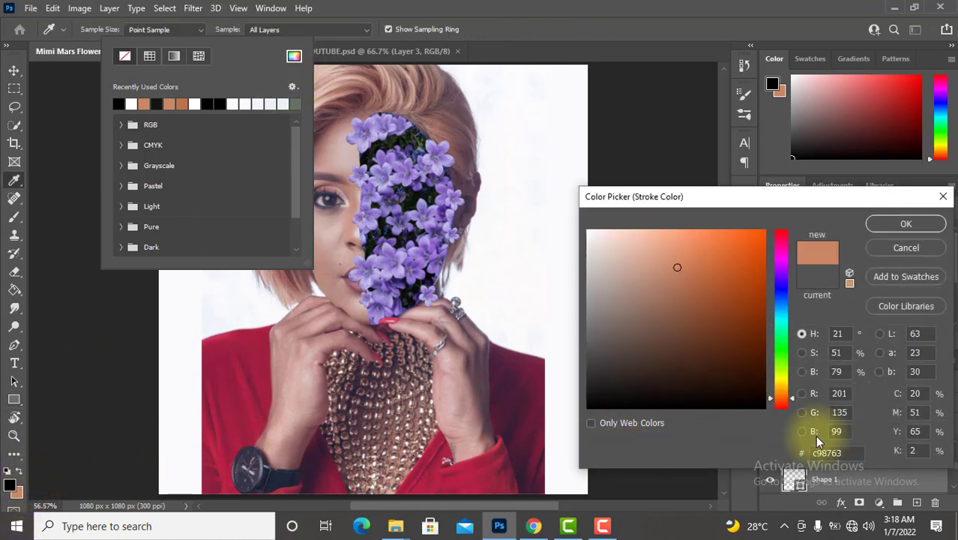
{"action": "left_click_drag", "start_coordinate": [813, 453], "coordinate": [877, 453]}
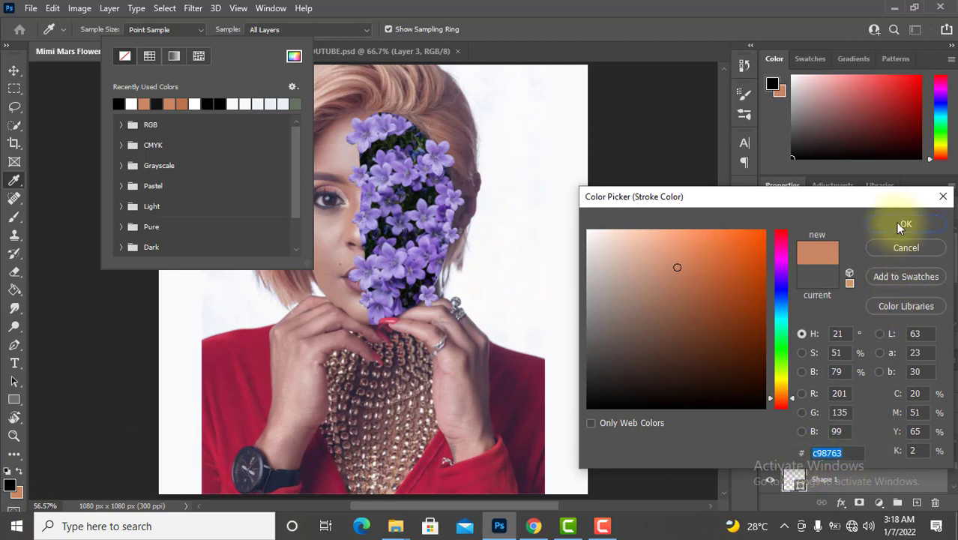
{"action": "key", "text": "Return"}
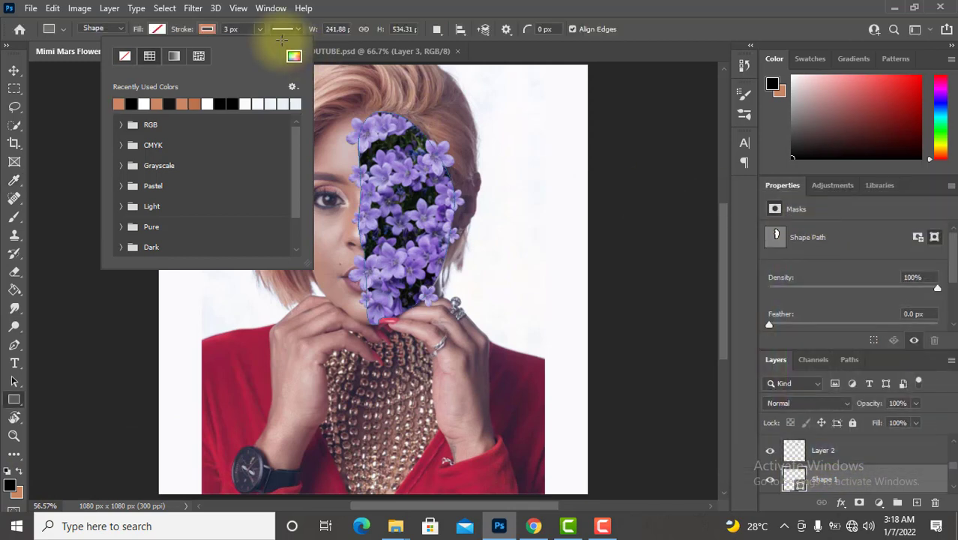
{"action": "left_click", "coordinate": [228, 29]}
{"action": "type", "text": "10"}
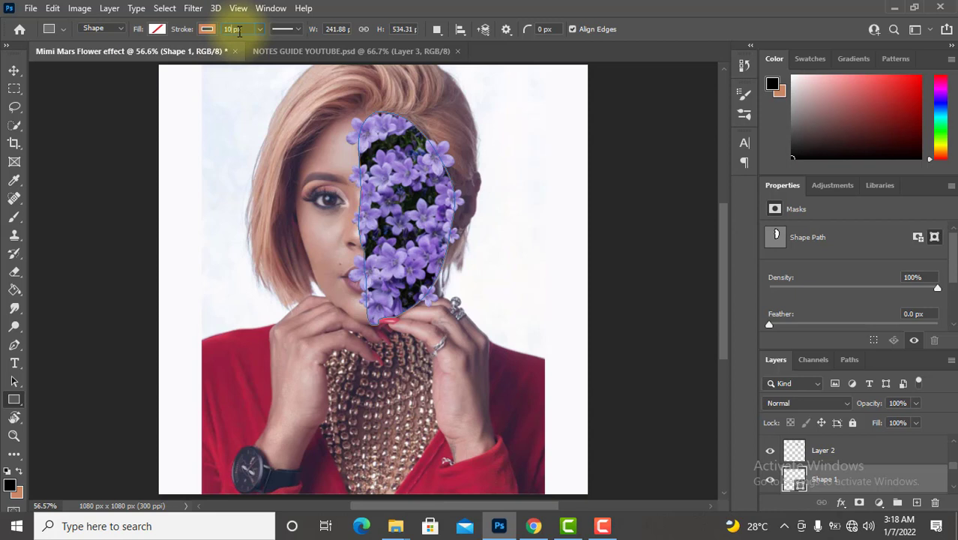
Step: Apply a 10 px copper outline width, then reduce it to 5.9 px
{"action": "key", "text": "Return"}
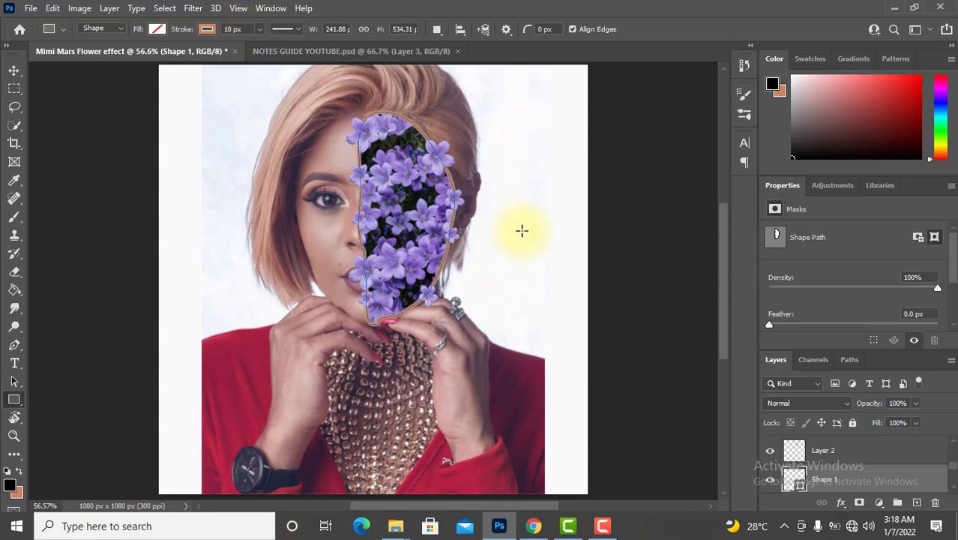
{"action": "key", "text": "v"}
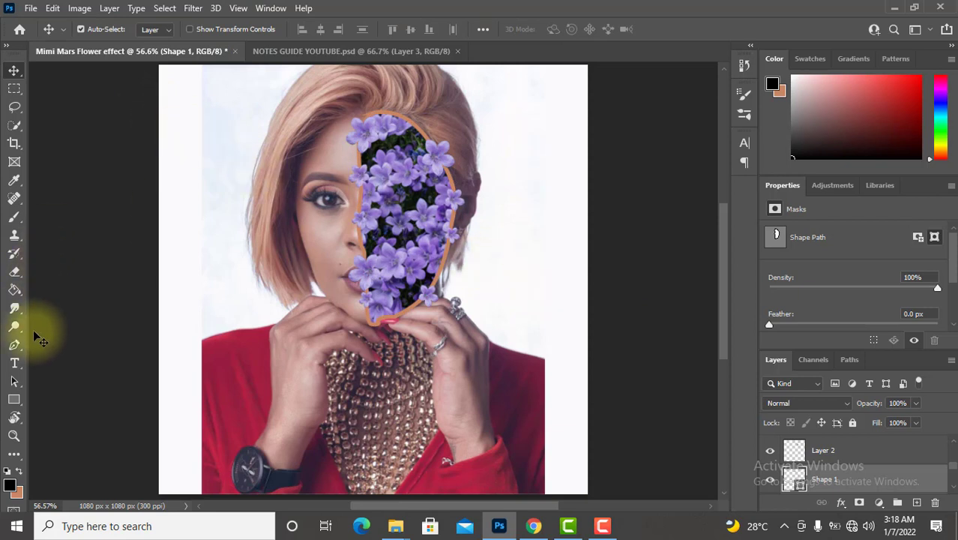
{"action": "left_click", "coordinate": [14, 400]}
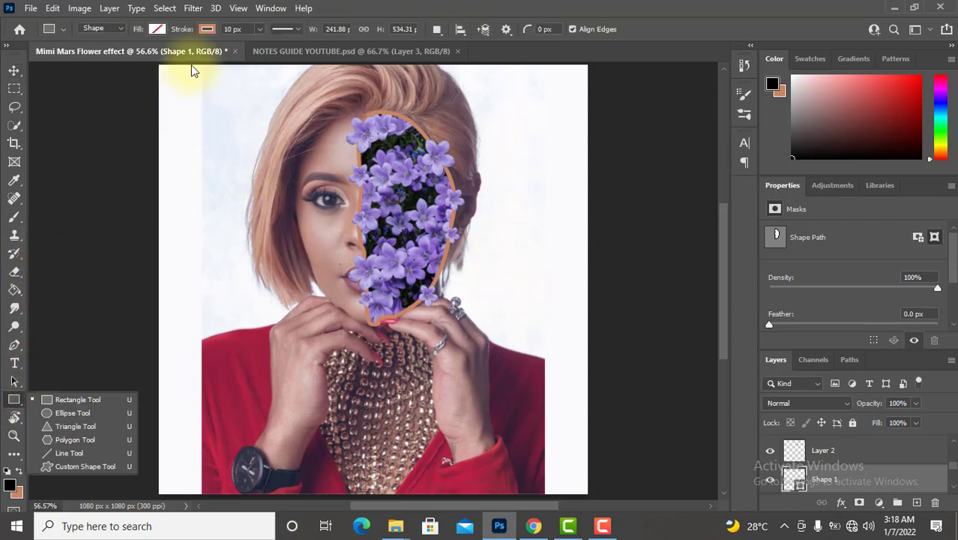
{"action": "left_click", "coordinate": [233, 28]}
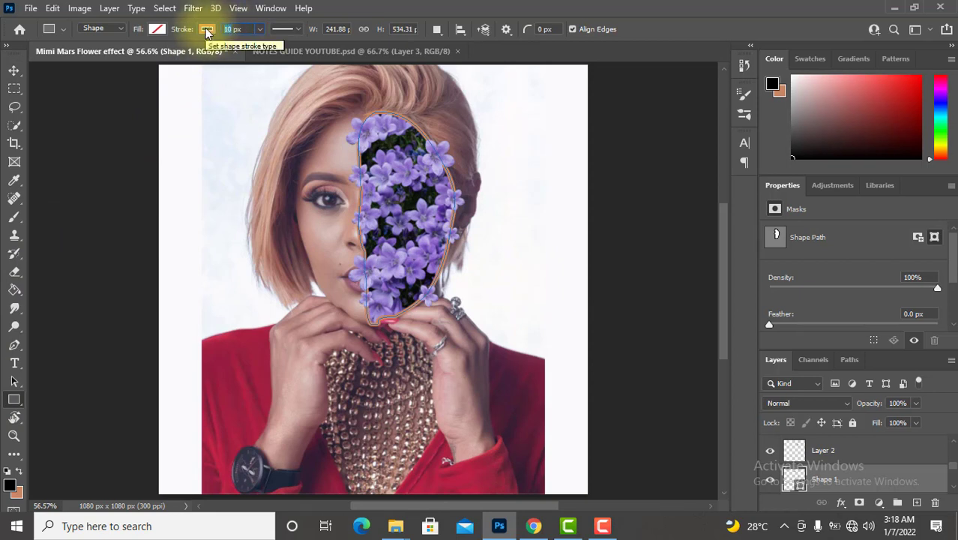
{"action": "type", "text": "5.9"}
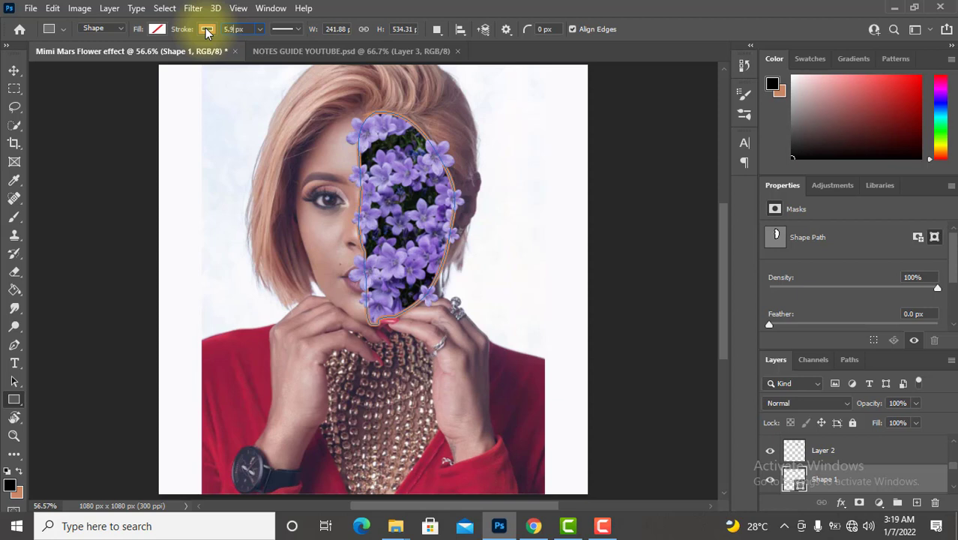
{"action": "left_click", "coordinate": [207, 30]}
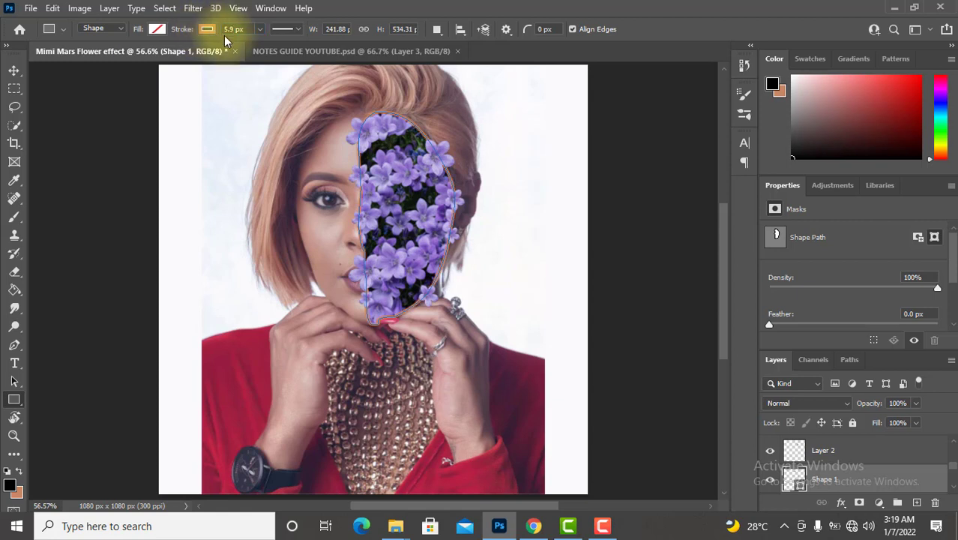
{"action": "left_click", "coordinate": [15, 68]}
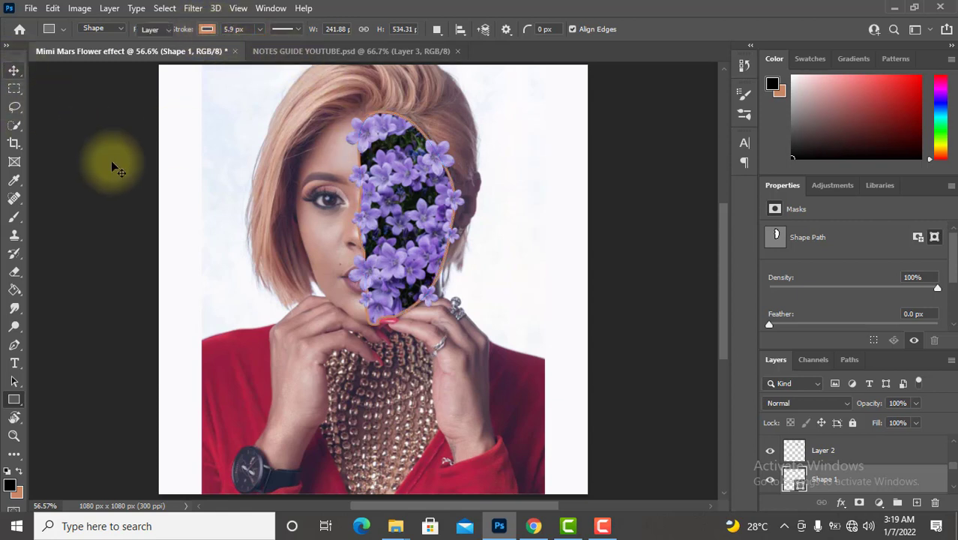
{"action": "left_click", "coordinate": [326, 229]}
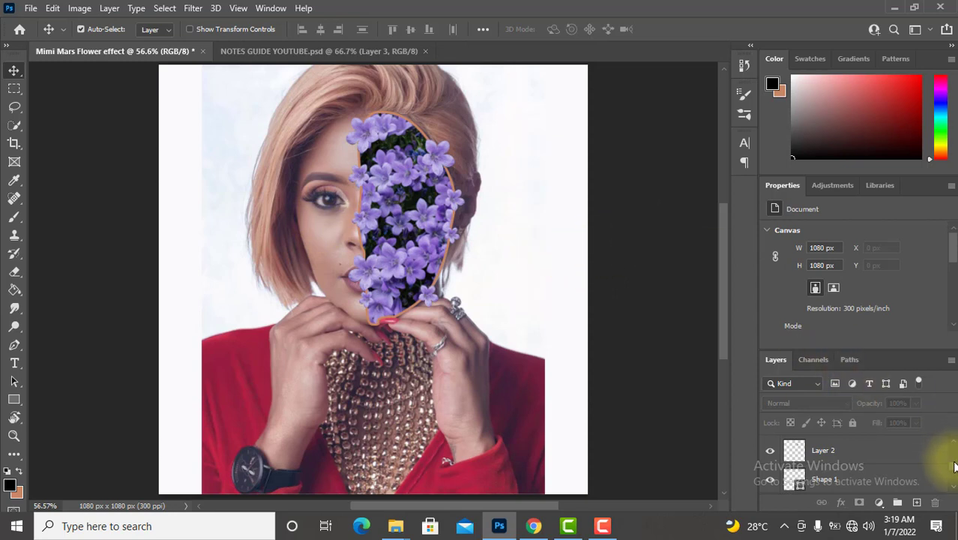
Step: Add a new empty Layer 3 from Shape 1 copy and move it just above Layer 1
{"action": "scroll", "coordinate": [954, 469], "scroll_direction": "down", "scroll_amount": 1}
{"action": "scroll", "coordinate": [952, 469], "scroll_direction": "down", "scroll_amount": 2}
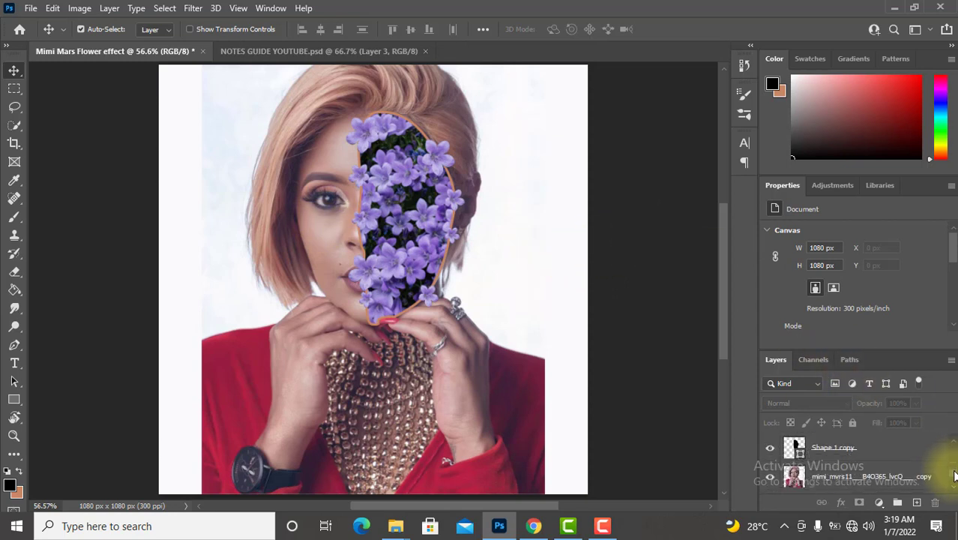
{"action": "scroll", "coordinate": [949, 470], "scroll_direction": "down", "scroll_amount": 1}
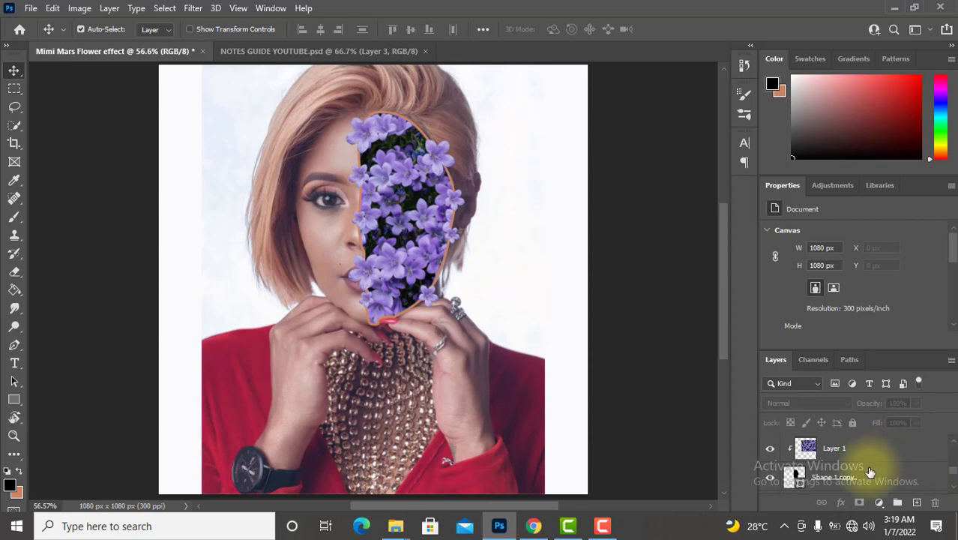
{"action": "left_click", "coordinate": [870, 471]}
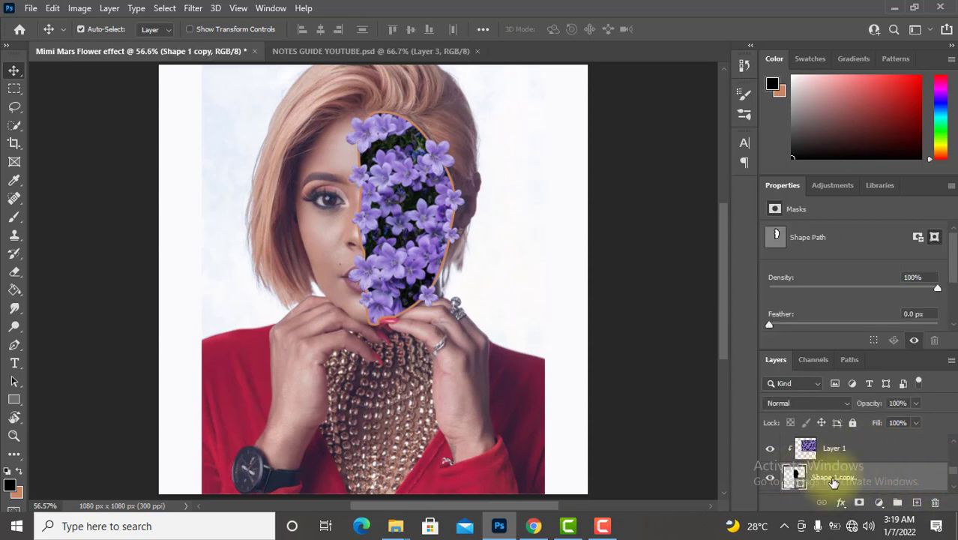
{"action": "left_click", "coordinate": [918, 502]}
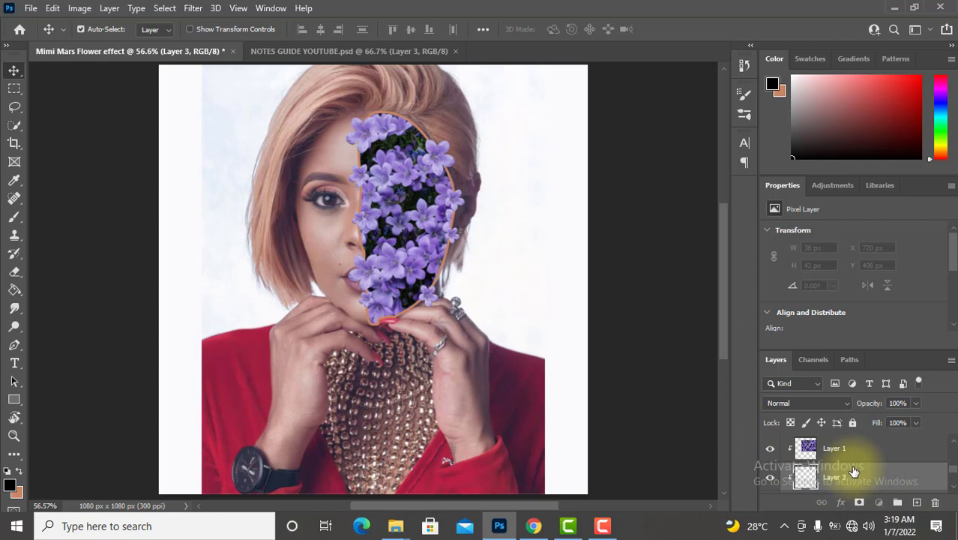
{"action": "left_click_drag", "start_coordinate": [854, 471], "coordinate": [835, 447]}
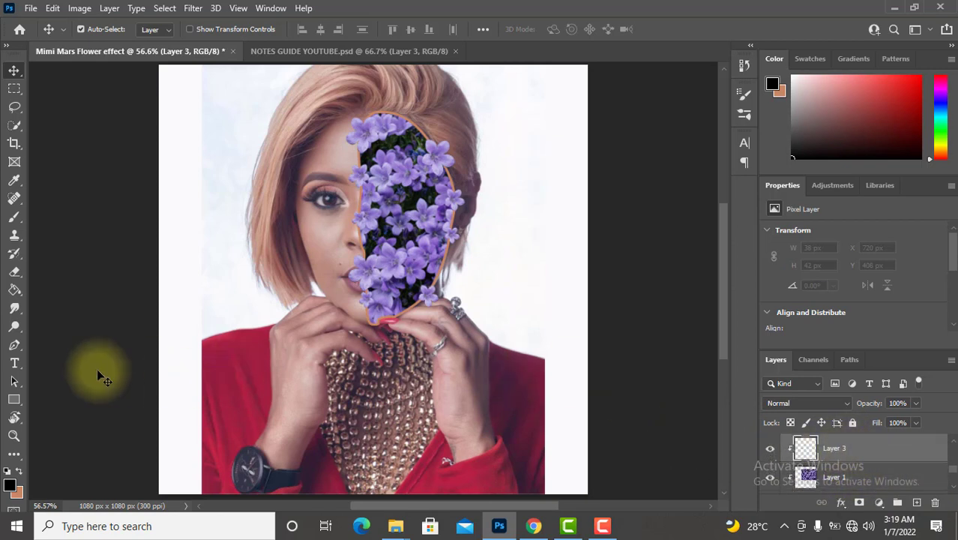
Step: Switch to the Brush and set its flow to 35%
{"action": "key", "text": "b"}
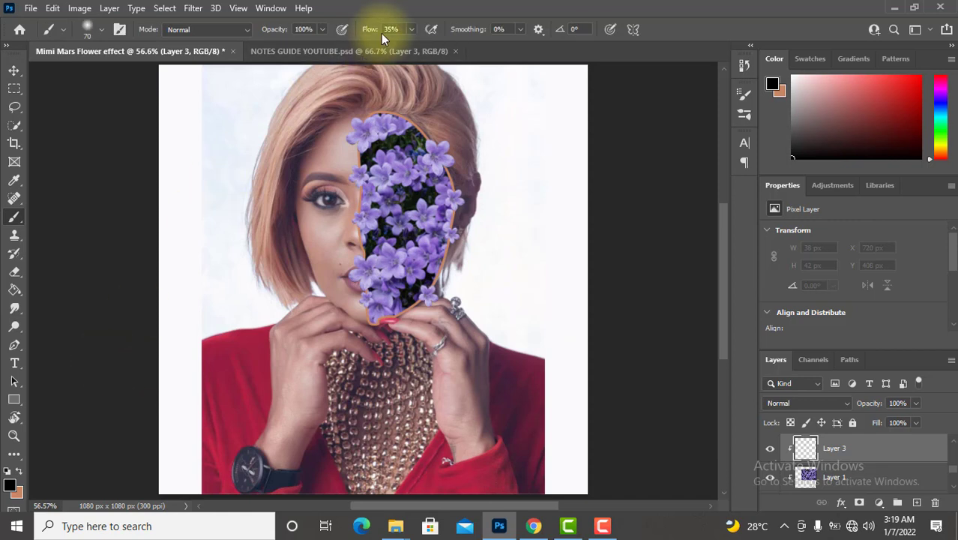
{"action": "left_click_drag", "start_coordinate": [386, 27], "coordinate": [402, 26]}
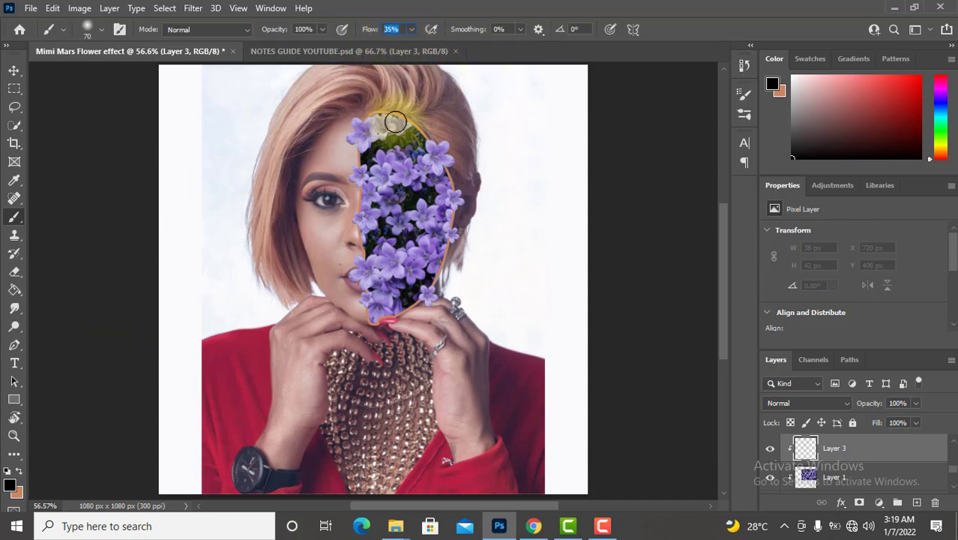
{"action": "scroll", "coordinate": [697, 227], "scroll_direction": "up", "scroll_amount": 2}
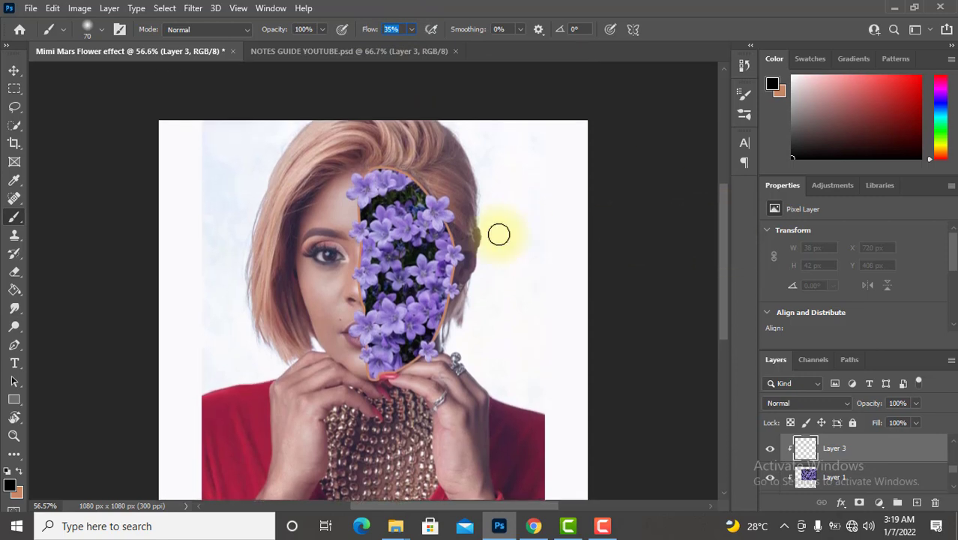
{"action": "scroll", "coordinate": [499, 235], "scroll_direction": "up", "scroll_amount": 1}
{"action": "scroll", "coordinate": [498, 233], "scroll_direction": "up", "scroll_amount": 1}
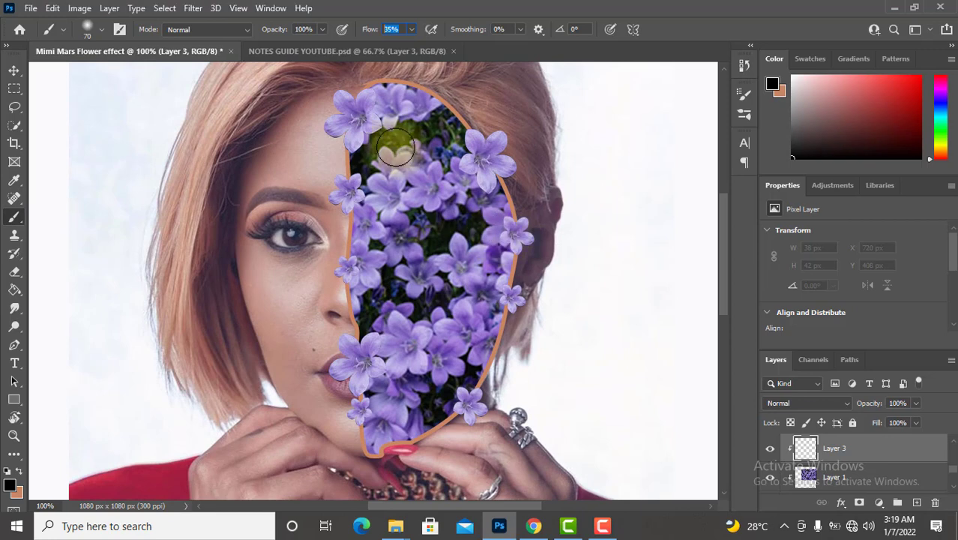
Step: Paint soft black shading on Layer 3 over the shape's top and lower edges
{"action": "mouse_move", "coordinate": [370, 90]}
{"action": "left_mouse_down"}
{"action": "mouse_move", "coordinate": [342, 128]}
{"action": "mouse_move", "coordinate": [342, 146]}
{"action": "mouse_move", "coordinate": [361, 398]}
{"action": "mouse_move", "coordinate": [376, 445]}
{"action": "mouse_move", "coordinate": [419, 445]}
{"action": "mouse_move", "coordinate": [453, 424]}
{"action": "mouse_move", "coordinate": [479, 381]}
{"action": "mouse_move", "coordinate": [501, 318]}
{"action": "mouse_move", "coordinate": [509, 204]}
{"action": "mouse_move", "coordinate": [493, 162]}
{"action": "mouse_move", "coordinate": [414, 71]}
{"action": "mouse_move", "coordinate": [428, 90]}
{"action": "mouse_move", "coordinate": [396, 80]}
{"action": "mouse_move", "coordinate": [375, 88]}
{"action": "mouse_move", "coordinate": [439, 118]}
{"action": "mouse_move", "coordinate": [399, 84]}
{"action": "mouse_move", "coordinate": [475, 220]}
{"action": "mouse_move", "coordinate": [482, 381]}
{"action": "mouse_move", "coordinate": [487, 332]}
{"action": "mouse_move", "coordinate": [514, 273]}
{"action": "mouse_move", "coordinate": [502, 182]}
{"action": "left_mouse_up"}
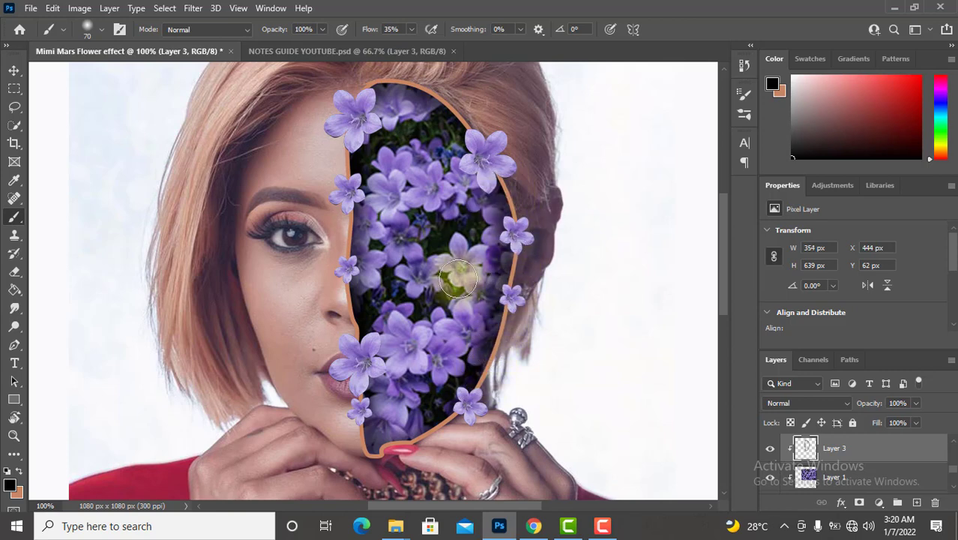
{"action": "mouse_move", "coordinate": [459, 279]}
{"action": "left_mouse_down"}
{"action": "mouse_move", "coordinate": [406, 417]}
{"action": "mouse_move", "coordinate": [439, 411]}
{"action": "mouse_move", "coordinate": [449, 396]}
{"action": "mouse_move", "coordinate": [367, 462]}
{"action": "left_mouse_up"}
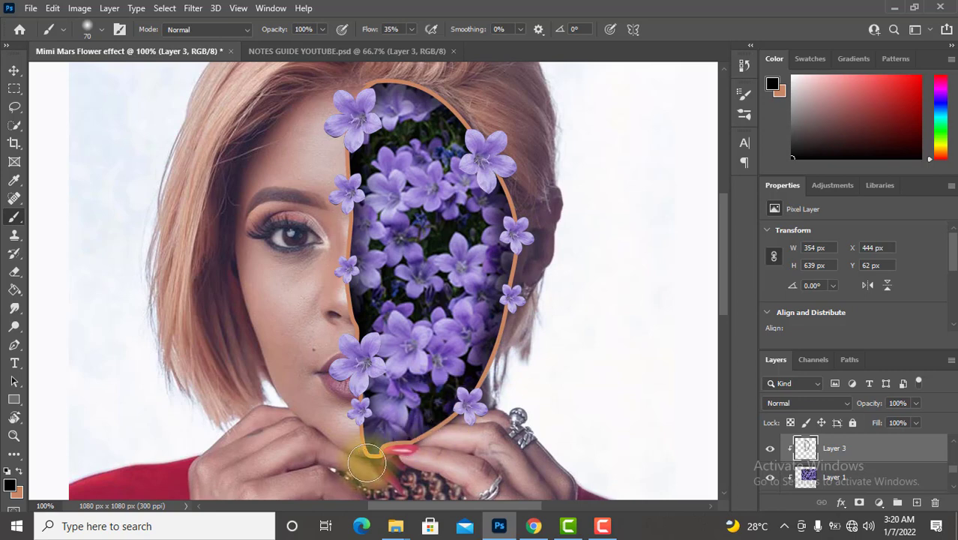
{"action": "mouse_move", "coordinate": [425, 406]}
{"action": "left_mouse_down"}
{"action": "mouse_move", "coordinate": [388, 453]}
{"action": "mouse_move", "coordinate": [368, 445]}
{"action": "mouse_move", "coordinate": [342, 289]}
{"action": "mouse_move", "coordinate": [348, 150]}
{"action": "mouse_move", "coordinate": [377, 82]}
{"action": "mouse_move", "coordinate": [453, 103]}
{"action": "left_mouse_up"}
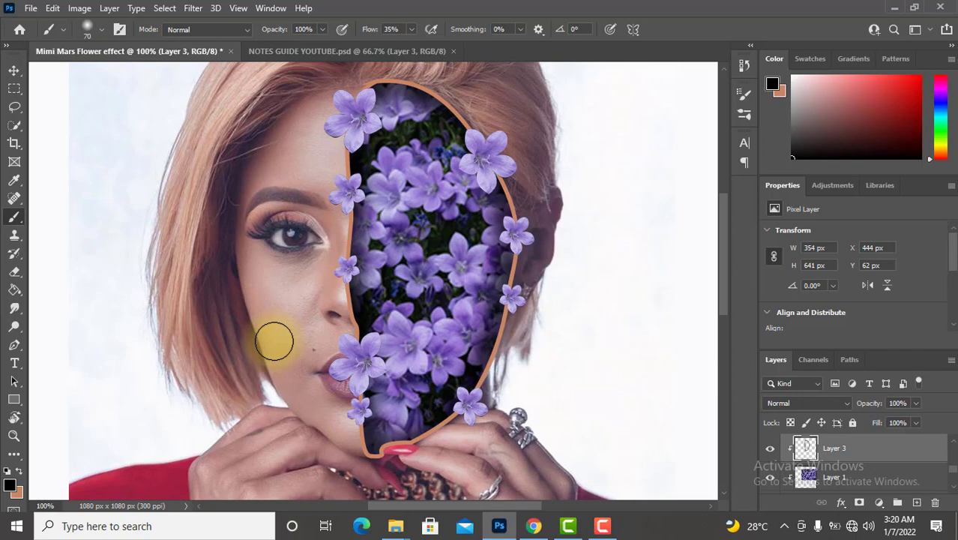
{"action": "scroll", "coordinate": [274, 342], "scroll_direction": "down", "scroll_amount": 2}
{"action": "scroll", "coordinate": [275, 339], "scroll_direction": "down", "scroll_amount": 2}
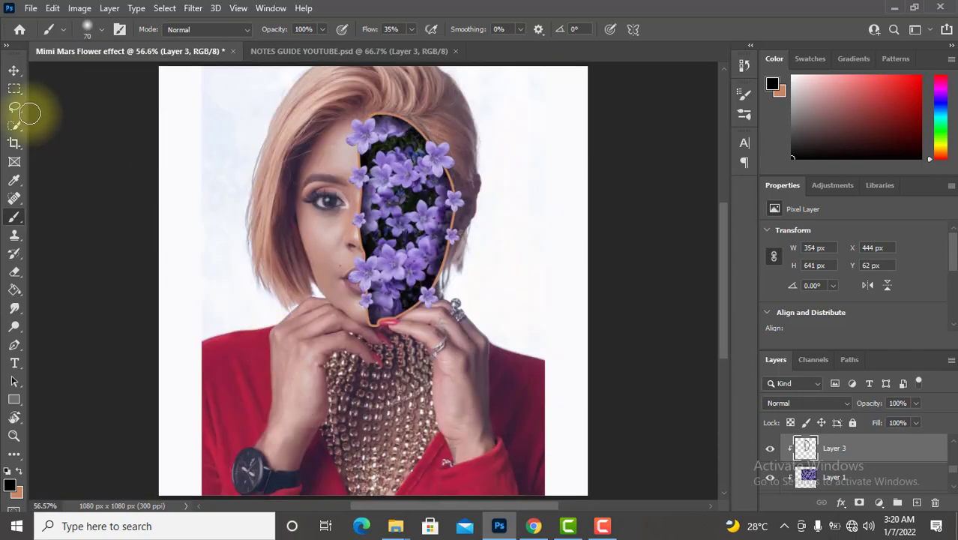
Step: Move small flower copies to the top of the cluster, near the lips, and by the mouth
{"action": "left_click", "coordinate": [14, 69]}
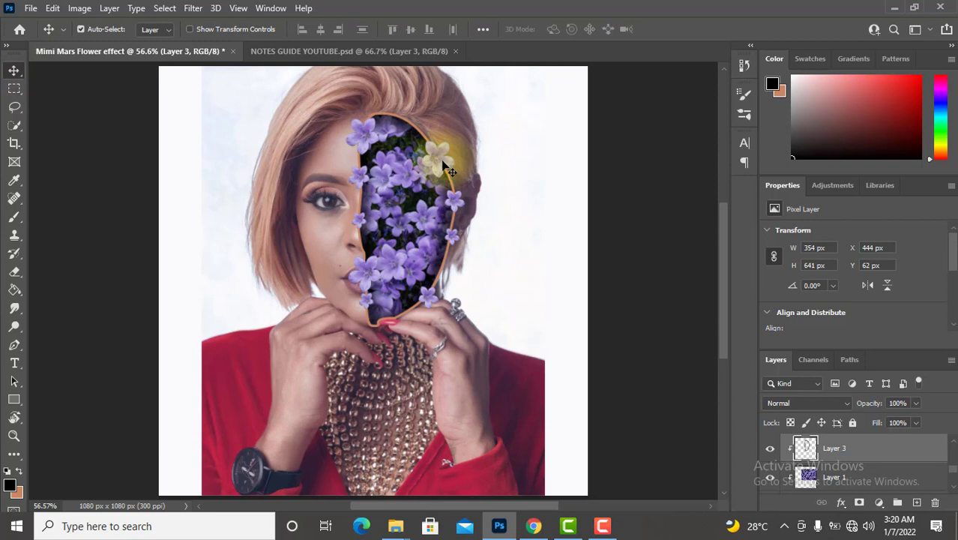
{"action": "left_click", "coordinate": [458, 205]}
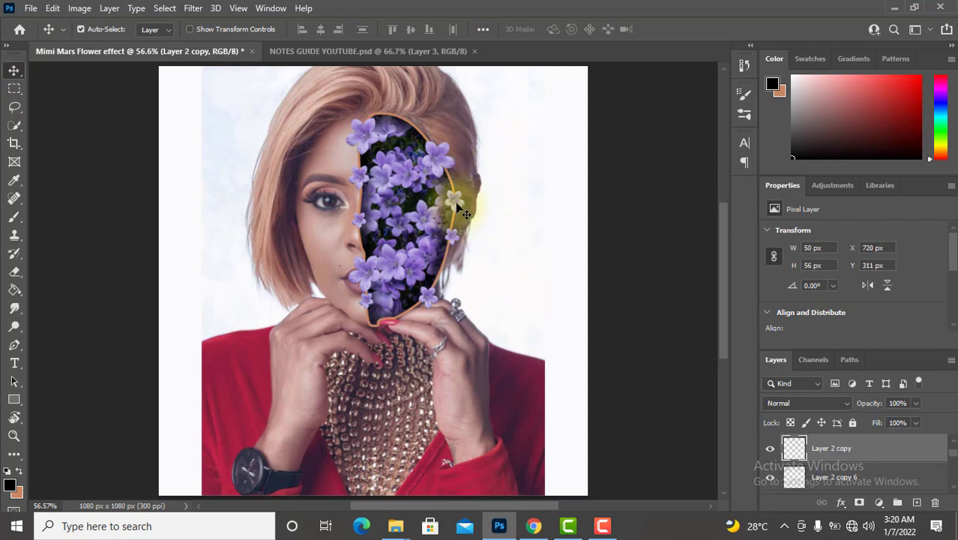
{"action": "left_click_drag", "start_coordinate": [466, 214], "coordinate": [420, 136]}
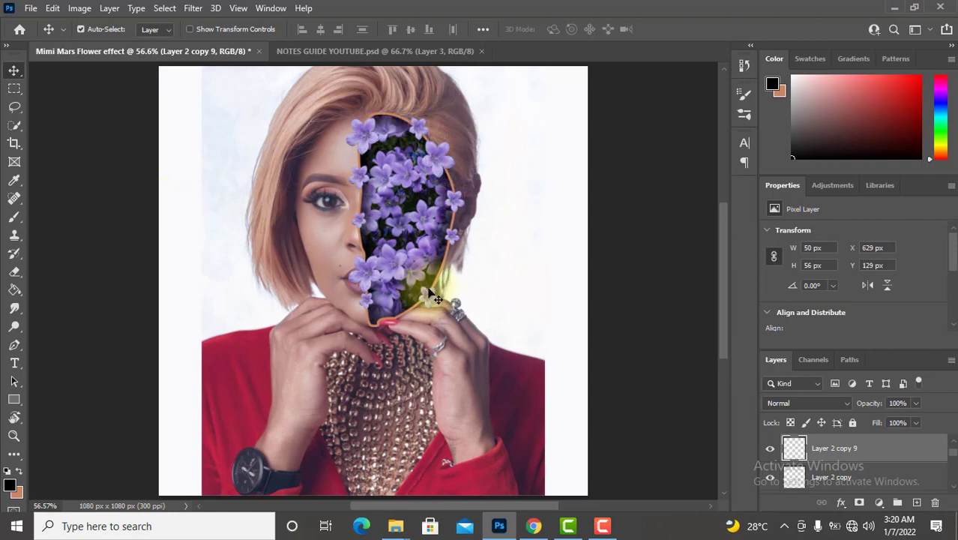
{"action": "mouse_move", "coordinate": [435, 299]}
{"action": "left_mouse_down"}
{"action": "mouse_move", "coordinate": [369, 310]}
{"action": "mouse_move", "coordinate": [459, 243]}
{"action": "mouse_move", "coordinate": [360, 225]}
{"action": "mouse_move", "coordinate": [455, 184]}
{"action": "mouse_move", "coordinate": [442, 189]}
{"action": "mouse_move", "coordinate": [440, 160]}
{"action": "mouse_move", "coordinate": [410, 116]}
{"action": "mouse_move", "coordinate": [397, 118]}
{"action": "mouse_move", "coordinate": [450, 202]}
{"action": "mouse_move", "coordinate": [374, 215]}
{"action": "mouse_move", "coordinate": [374, 182]}
{"action": "mouse_move", "coordinate": [368, 217]}
{"action": "mouse_move", "coordinate": [369, 174]}
{"action": "mouse_move", "coordinate": [366, 225]}
{"action": "left_mouse_up"}
{"action": "mouse_move", "coordinate": [363, 221]}
{"action": "left_mouse_down"}
{"action": "mouse_move", "coordinate": [359, 294]}
{"action": "mouse_move", "coordinate": [375, 296]}
{"action": "mouse_move", "coordinate": [454, 243]}
{"action": "mouse_move", "coordinate": [365, 307]}
{"action": "left_mouse_up"}
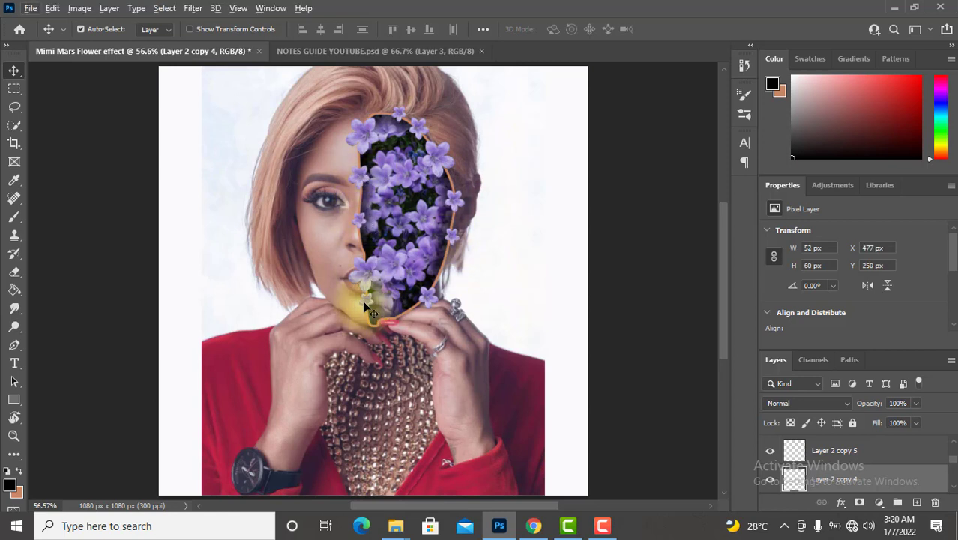
{"action": "left_click", "coordinate": [365, 307]}
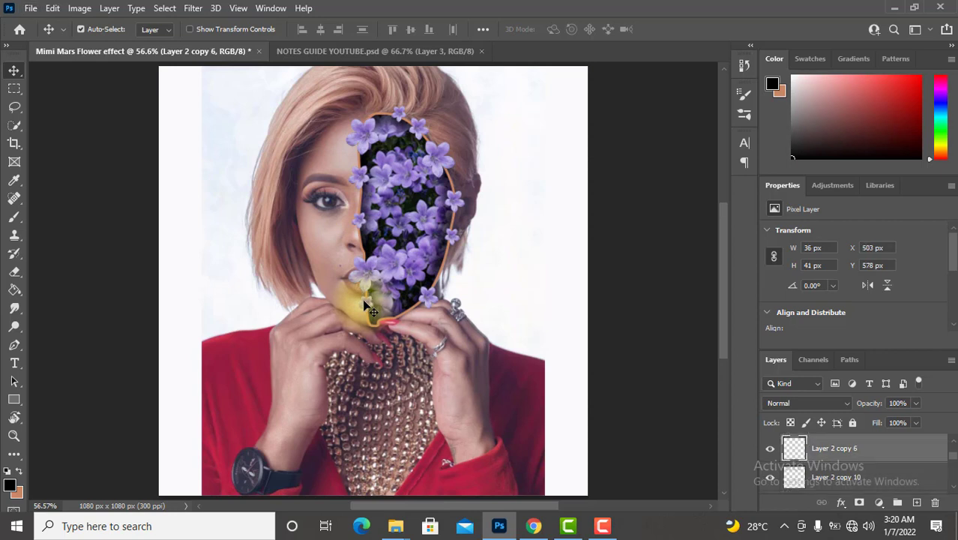
{"action": "mouse_move", "coordinate": [365, 307]}
{"action": "left_mouse_down"}
{"action": "mouse_move", "coordinate": [403, 321]}
{"action": "mouse_move", "coordinate": [386, 332]}
{"action": "mouse_move", "coordinate": [427, 214]}
{"action": "mouse_move", "coordinate": [368, 135]}
{"action": "mouse_move", "coordinate": [372, 189]}
{"action": "mouse_move", "coordinate": [426, 193]}
{"action": "mouse_move", "coordinate": [420, 204]}
{"action": "mouse_move", "coordinate": [426, 192]}
{"action": "mouse_move", "coordinate": [346, 215]}
{"action": "mouse_move", "coordinate": [368, 225]}
{"action": "mouse_move", "coordinate": [400, 131]}
{"action": "mouse_move", "coordinate": [397, 144]}
{"action": "mouse_move", "coordinate": [417, 112]}
{"action": "mouse_move", "coordinate": [440, 171]}
{"action": "mouse_move", "coordinate": [450, 252]}
{"action": "mouse_move", "coordinate": [384, 255]}
{"action": "mouse_move", "coordinate": [470, 236]}
{"action": "mouse_move", "coordinate": [440, 148]}
{"action": "mouse_move", "coordinate": [417, 171]}
{"action": "mouse_move", "coordinate": [390, 150]}
{"action": "mouse_move", "coordinate": [368, 210]}
{"action": "mouse_move", "coordinate": [401, 204]}
{"action": "mouse_move", "coordinate": [386, 284]}
{"action": "mouse_move", "coordinate": [373, 308]}
{"action": "mouse_move", "coordinate": [360, 304]}
{"action": "mouse_move", "coordinate": [389, 318]}
{"action": "left_mouse_up"}
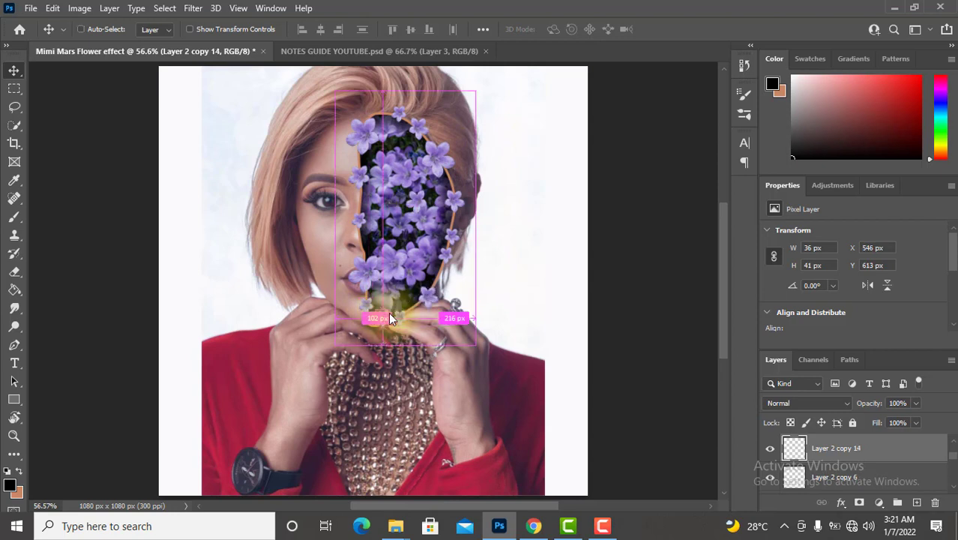
Step: Scale Layer 2 copy 14 down to 29 x 33 px and shift it right toward the hand
{"action": "key", "text": "ctrl+t"}
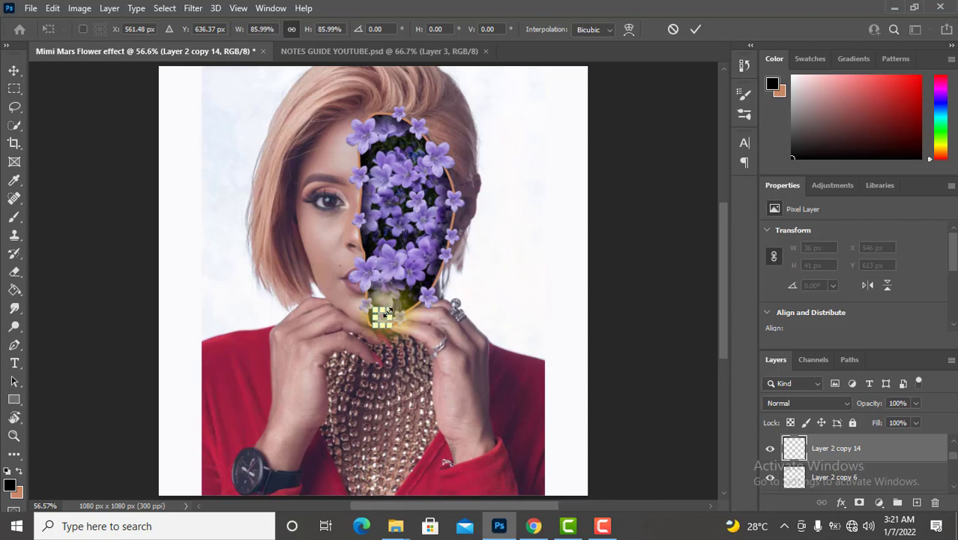
{"action": "left_click_drag", "start_coordinate": [389, 310], "coordinate": [388, 310]}
{"action": "key", "text": "Return"}
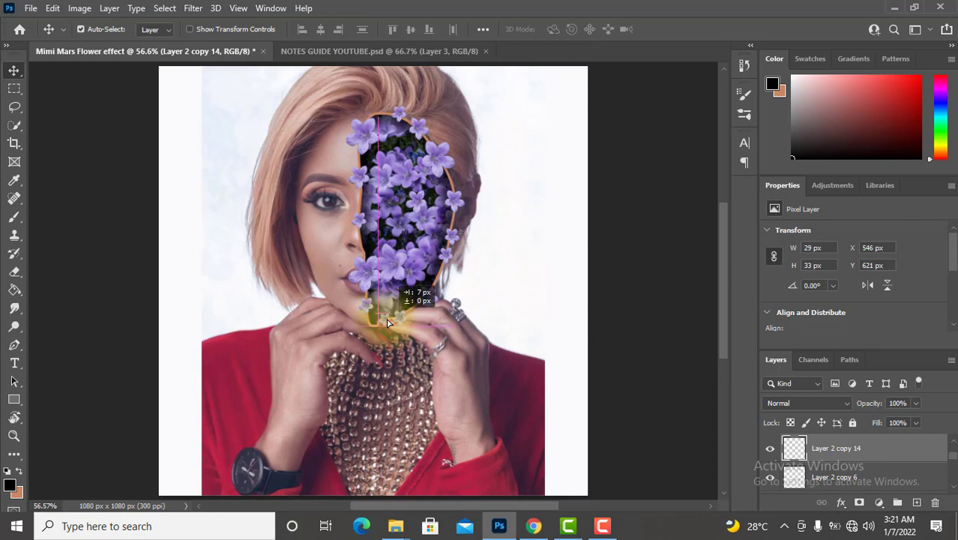
{"action": "left_click_drag", "start_coordinate": [388, 323], "coordinate": [447, 347]}
{"action": "key", "text": "ctrl"}
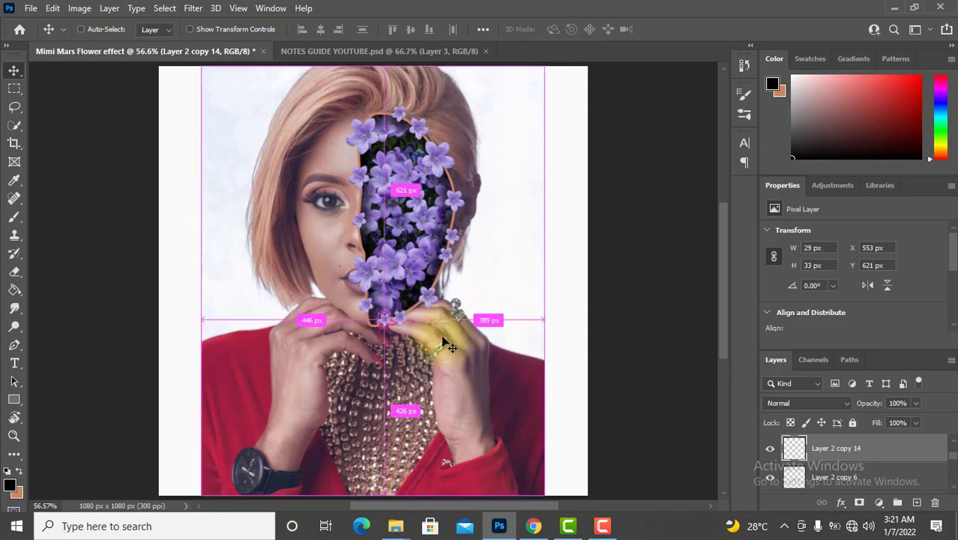
{"action": "key", "text": "ctrl"}
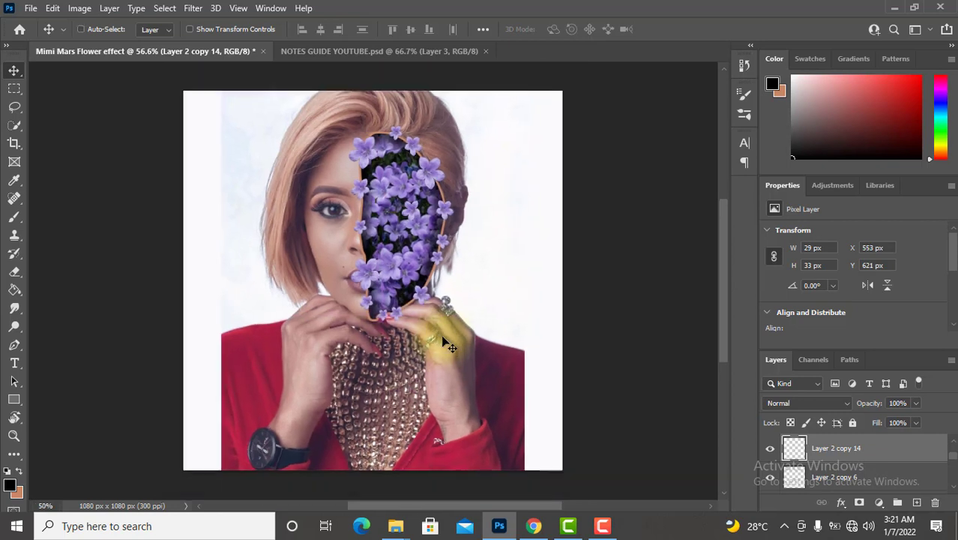
{"action": "key", "text": "ctrl+minus"}
{"action": "key", "text": "ctrl+minus"}
{"action": "key", "text": "ctrl+plus"}
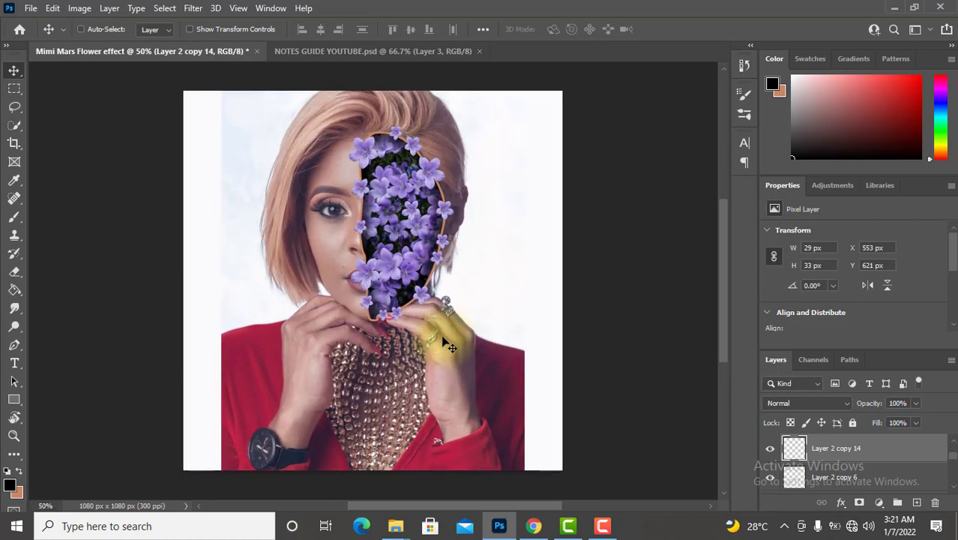
{"action": "key", "text": "ctrl+plus"}
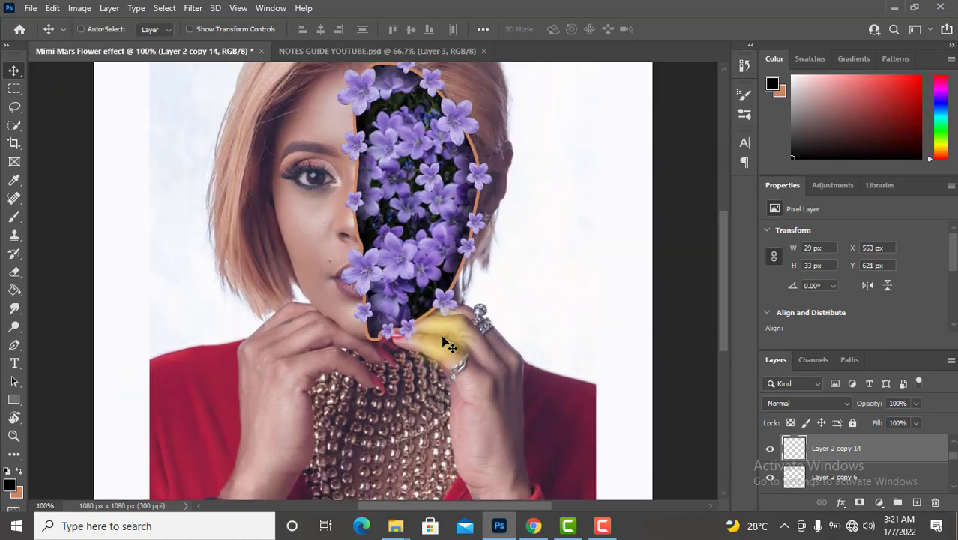
{"action": "key", "text": "ctrl+minus"}
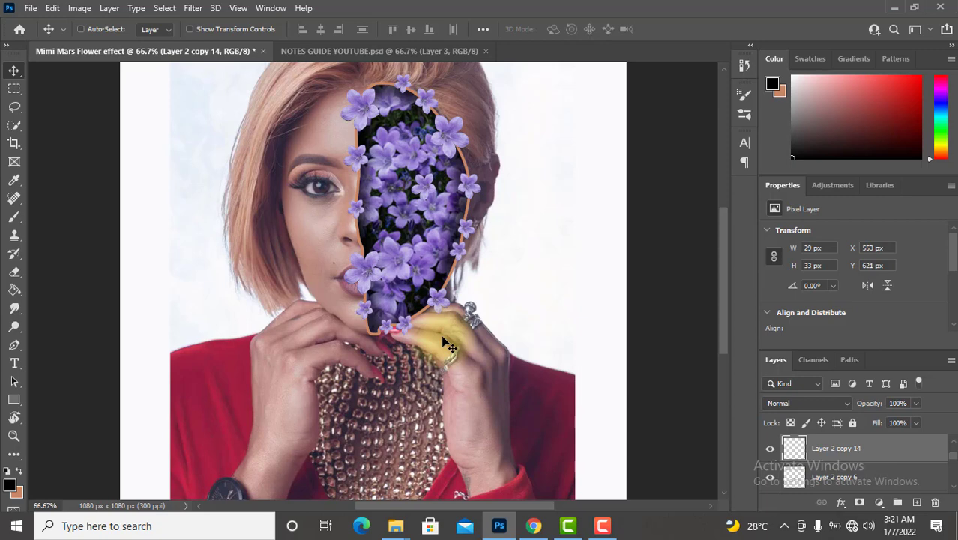
{"action": "key", "text": "ctrl+minus"}
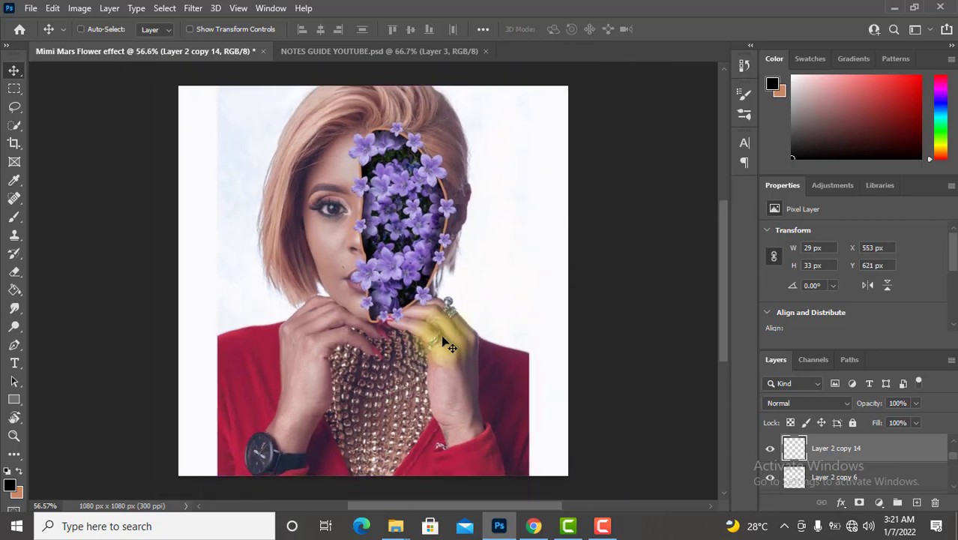
{"action": "key", "text": "ctrl+minus"}
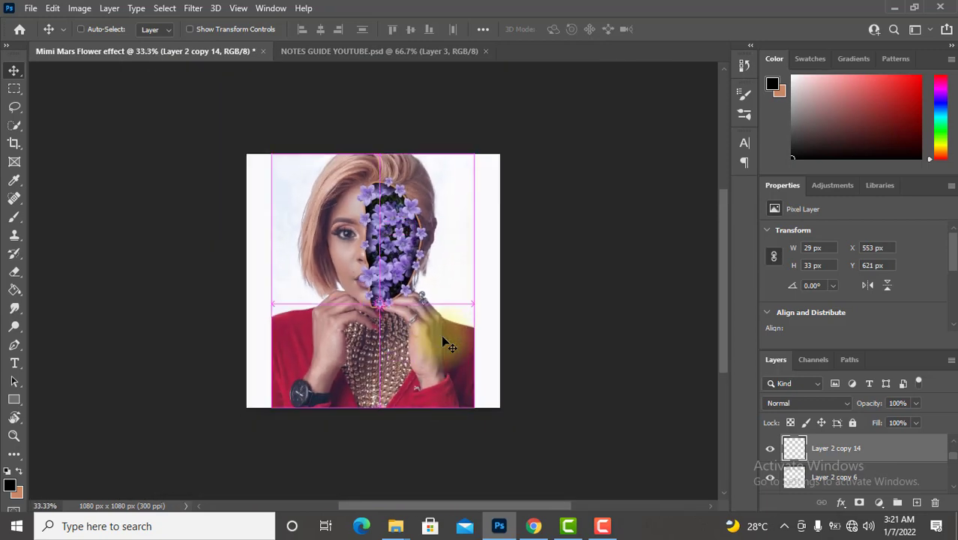
{"action": "key", "text": "ctrl+plus"}
{"action": "key", "text": "ctrl+minus"}
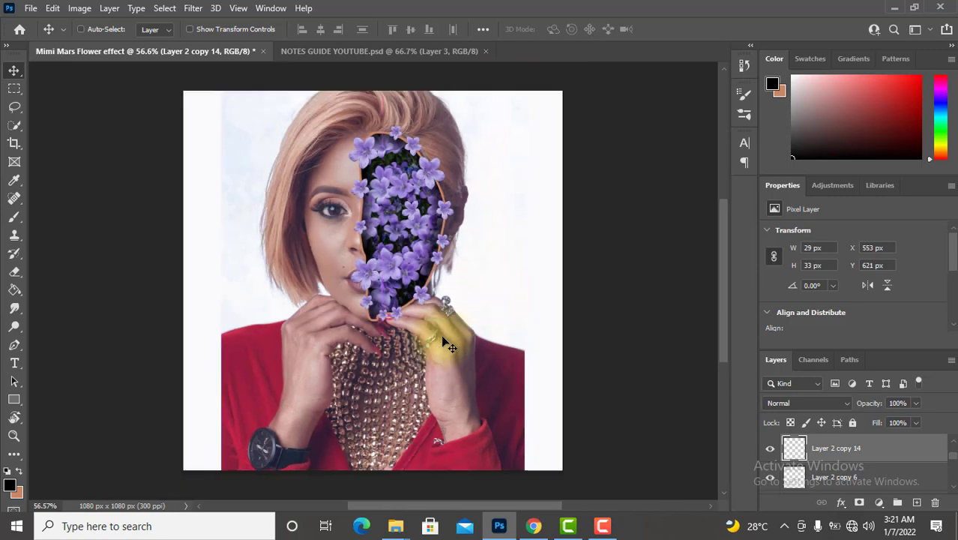
{"action": "key", "text": "ctrl+minus"}
{"action": "key", "text": "ctrl+plus"}
{"action": "key", "text": "ctrl+plus"}
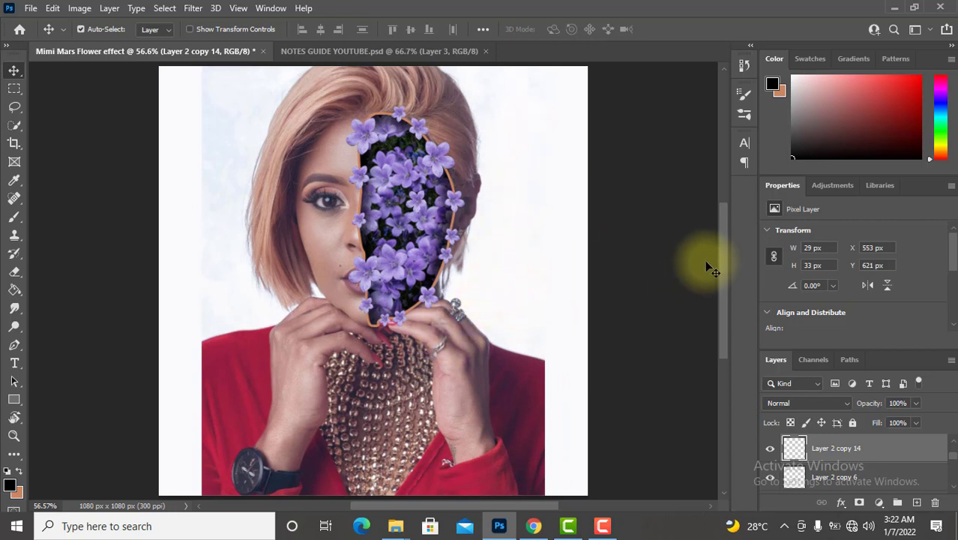
{"action": "scroll", "coordinate": [720, 264], "scroll_direction": "up", "scroll_amount": 1}
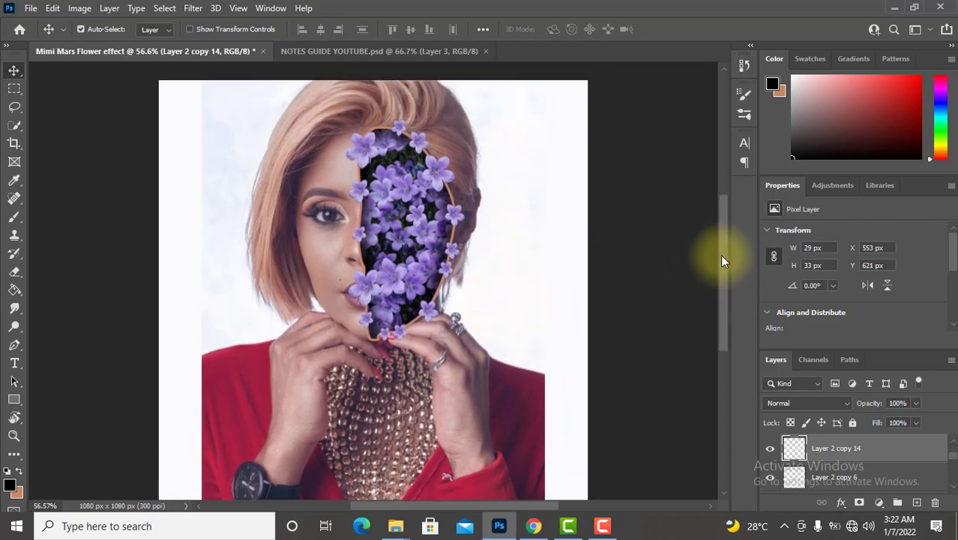
{"action": "scroll", "coordinate": [723, 267], "scroll_direction": "down", "scroll_amount": 1}
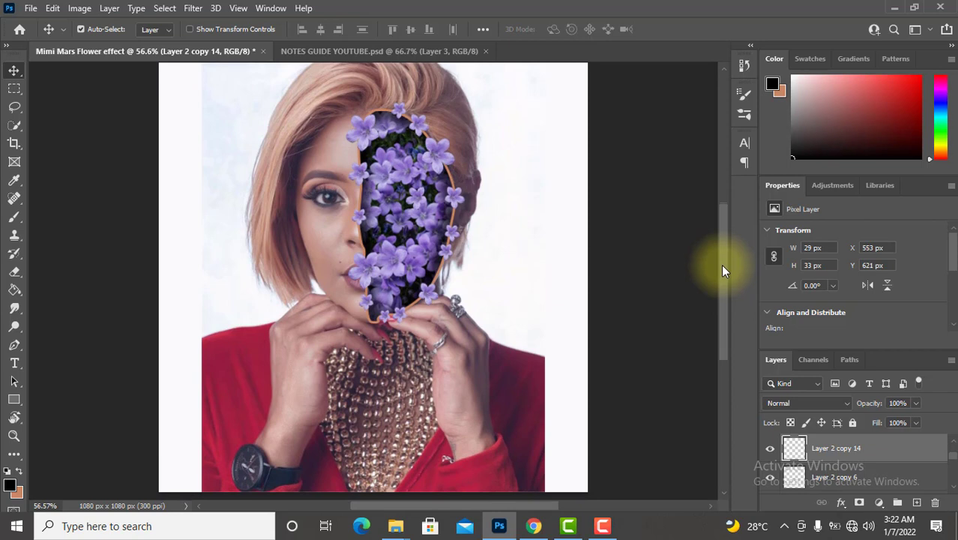
{"action": "left_click_drag", "start_coordinate": [723, 268], "coordinate": [723, 272]}
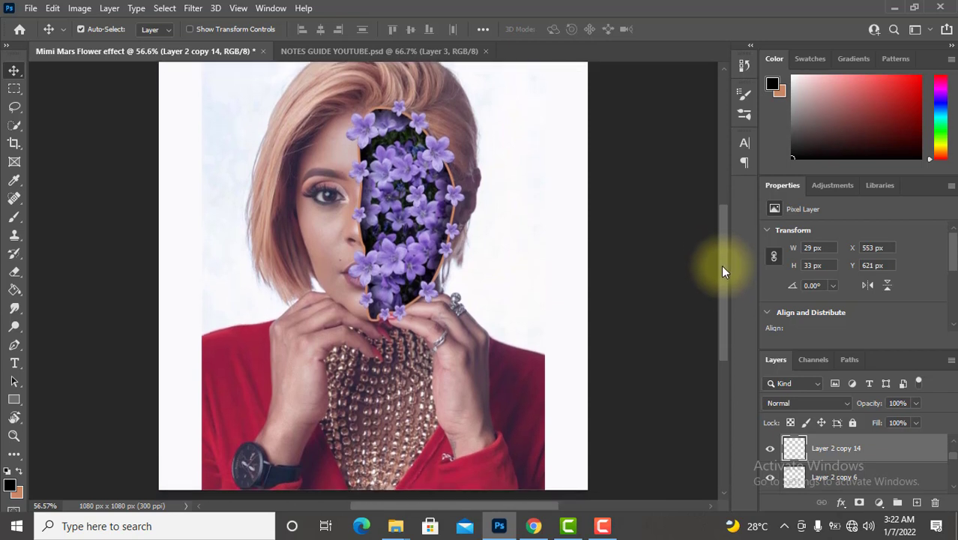